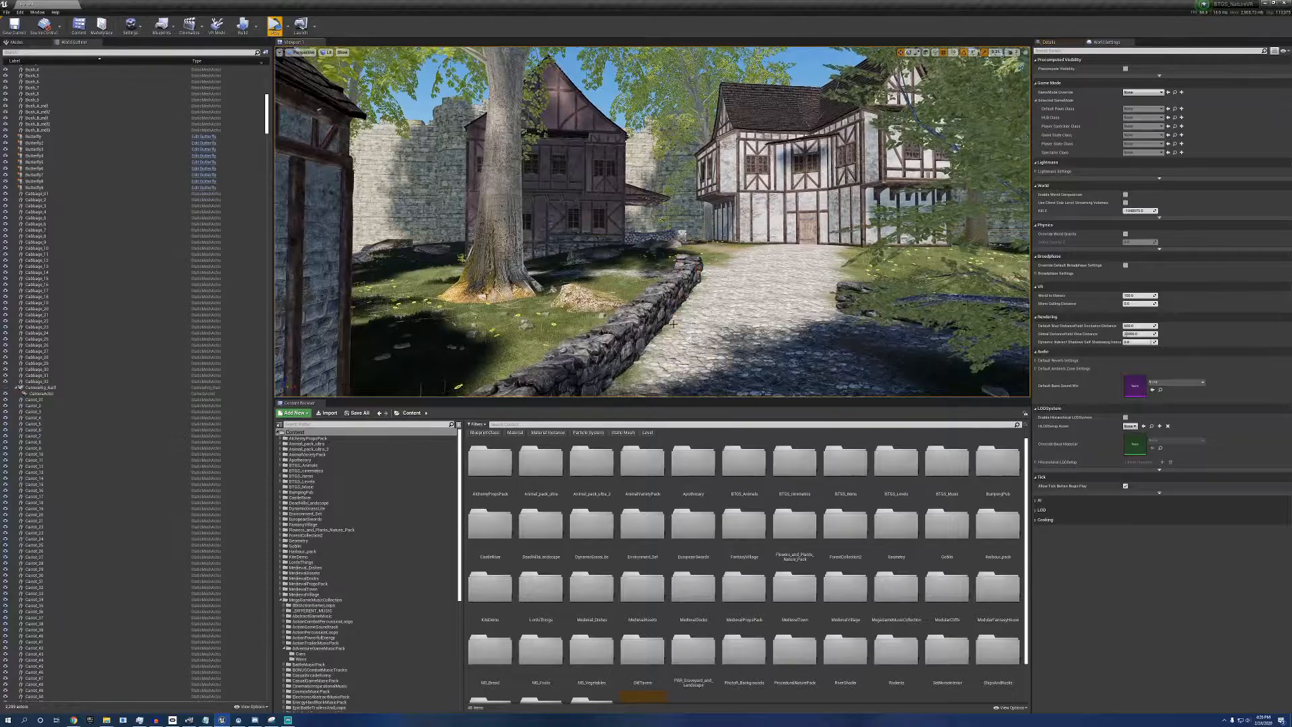
mouse_move(655, 240)
right_down()
mouse_move(632, 296)
mouse_move(655, 239)
mouse_move(430, 205)
mouse_move(441, 236)
right_up()
key(s)
right_drag(834, 245, 833, 313)
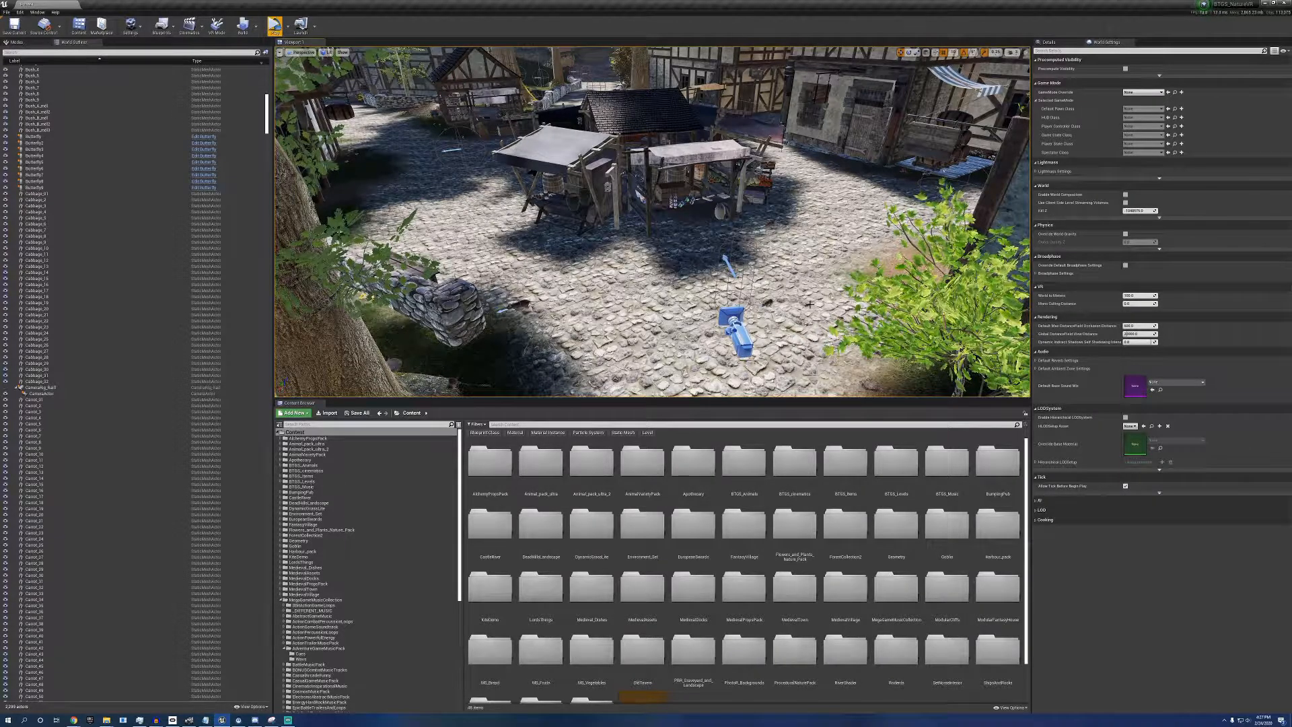
- Open the project's Music folder in the content browser and look over its music tracks
scroll(316, 545, down, 3)
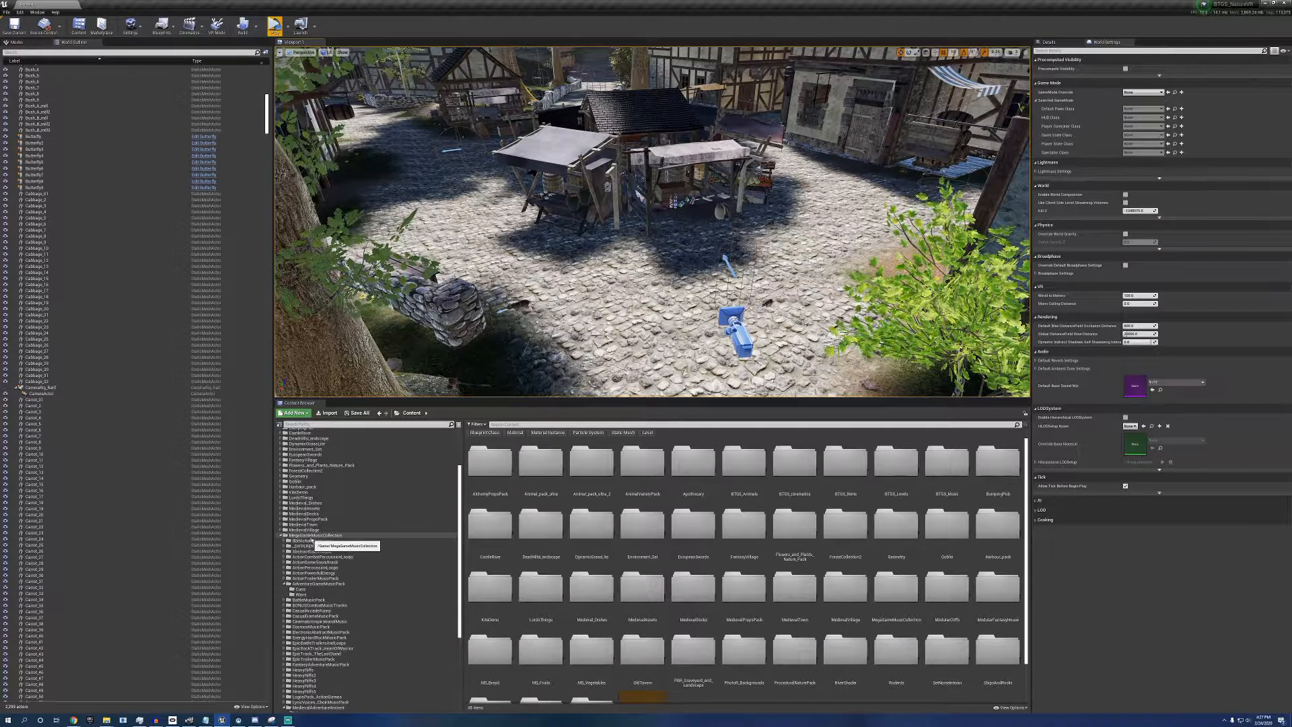
scroll(337, 516, up, 3)
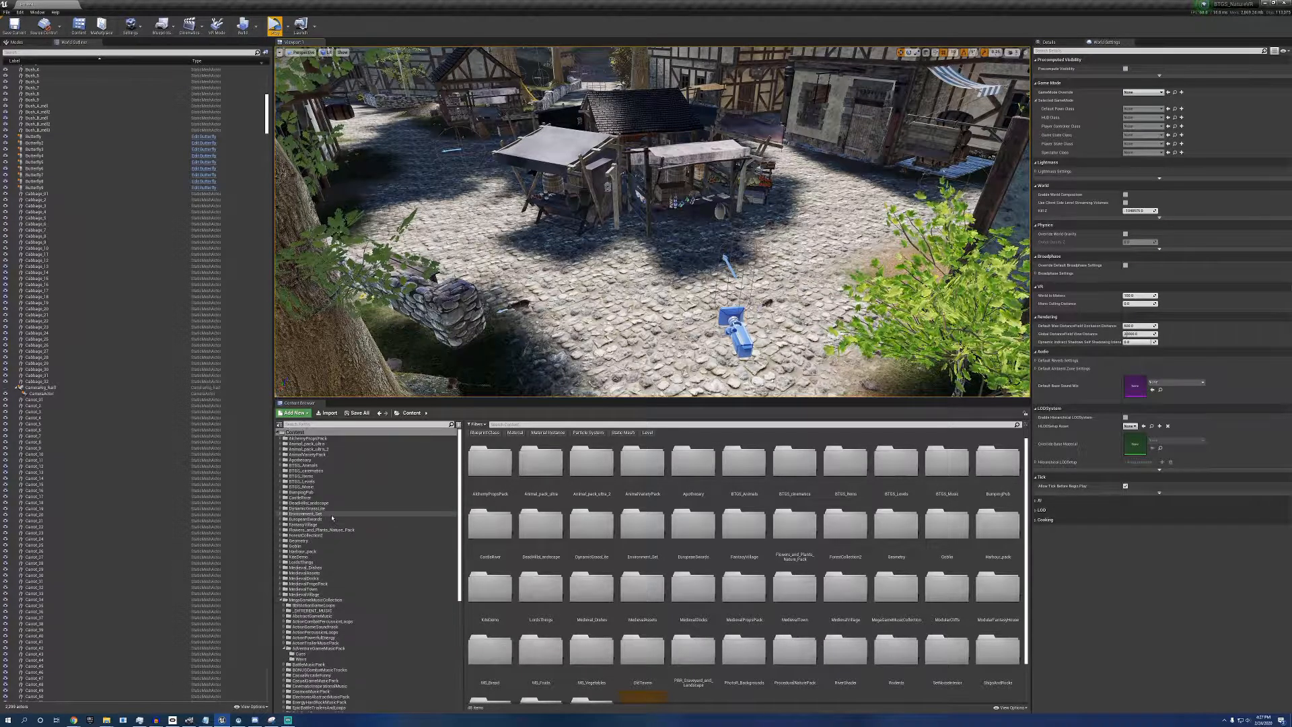
double_click(952, 480)
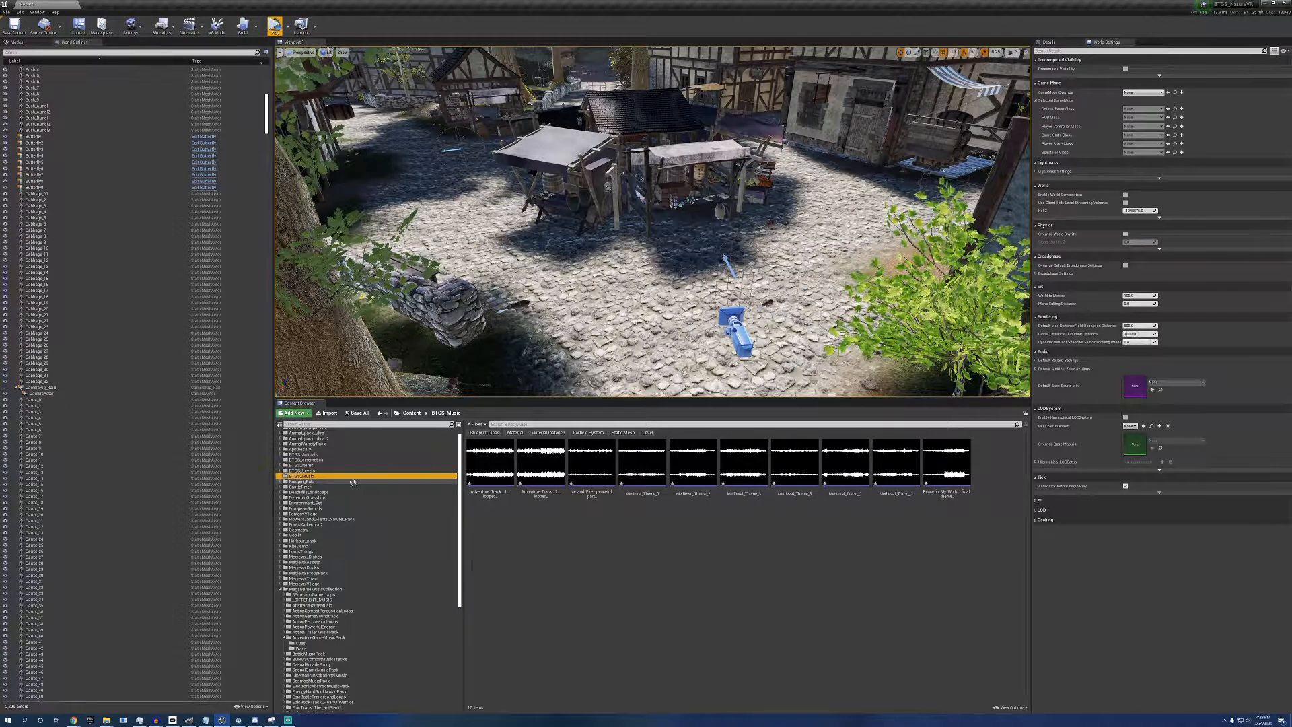
click(490, 464)
shift+click(942, 467)
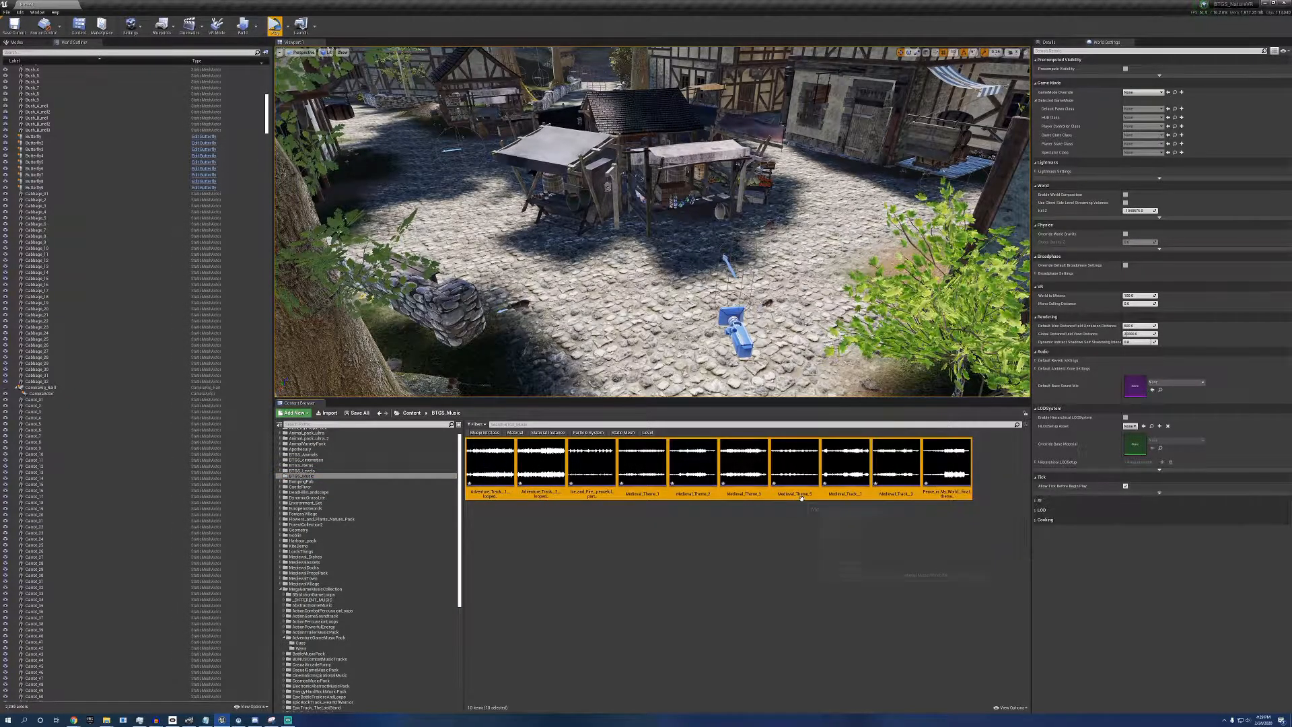
click(805, 517)
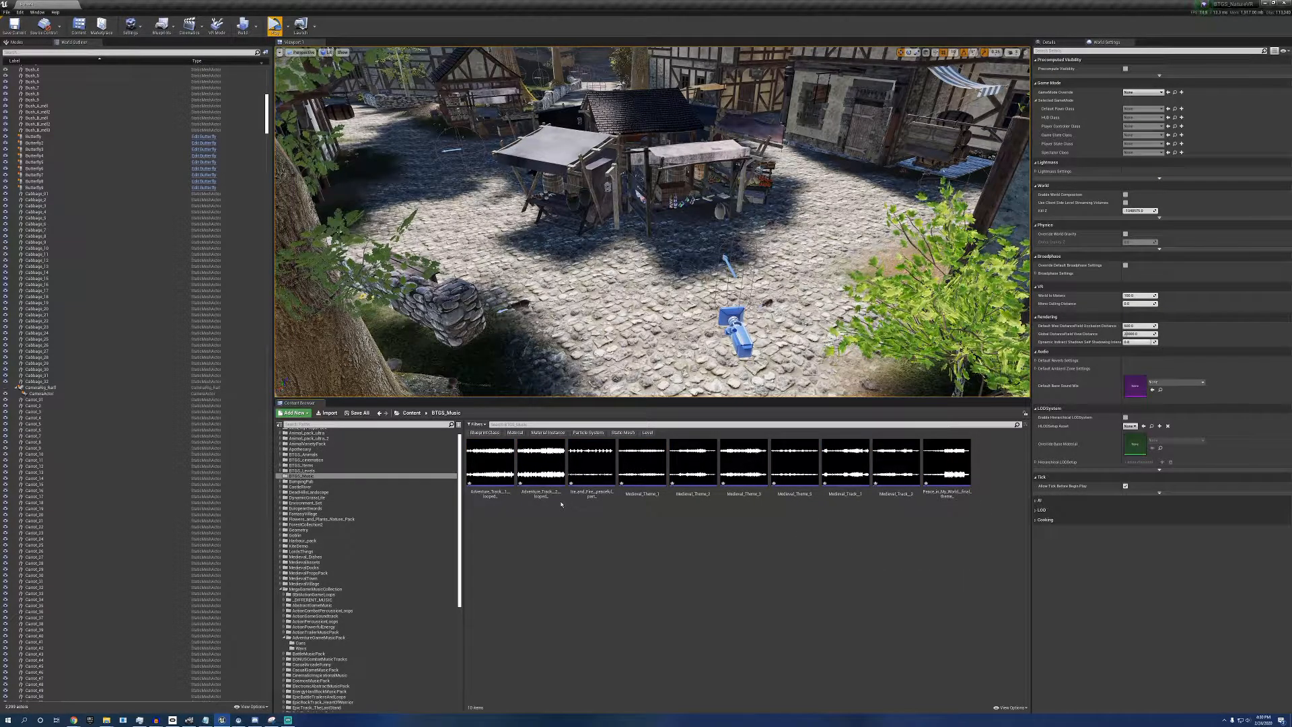
- Create a new Sound Cue asset named MusicManager in the Music folder
right_click(749, 518)
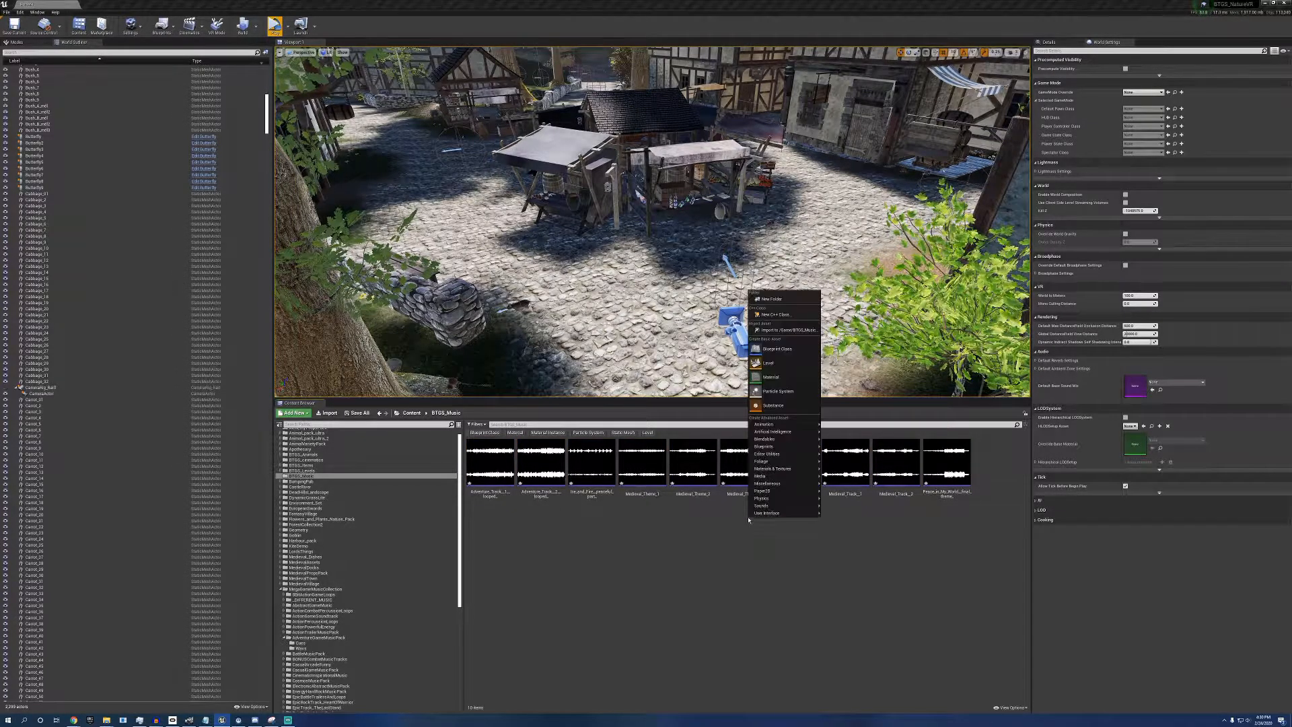
mouse_move(772, 505)
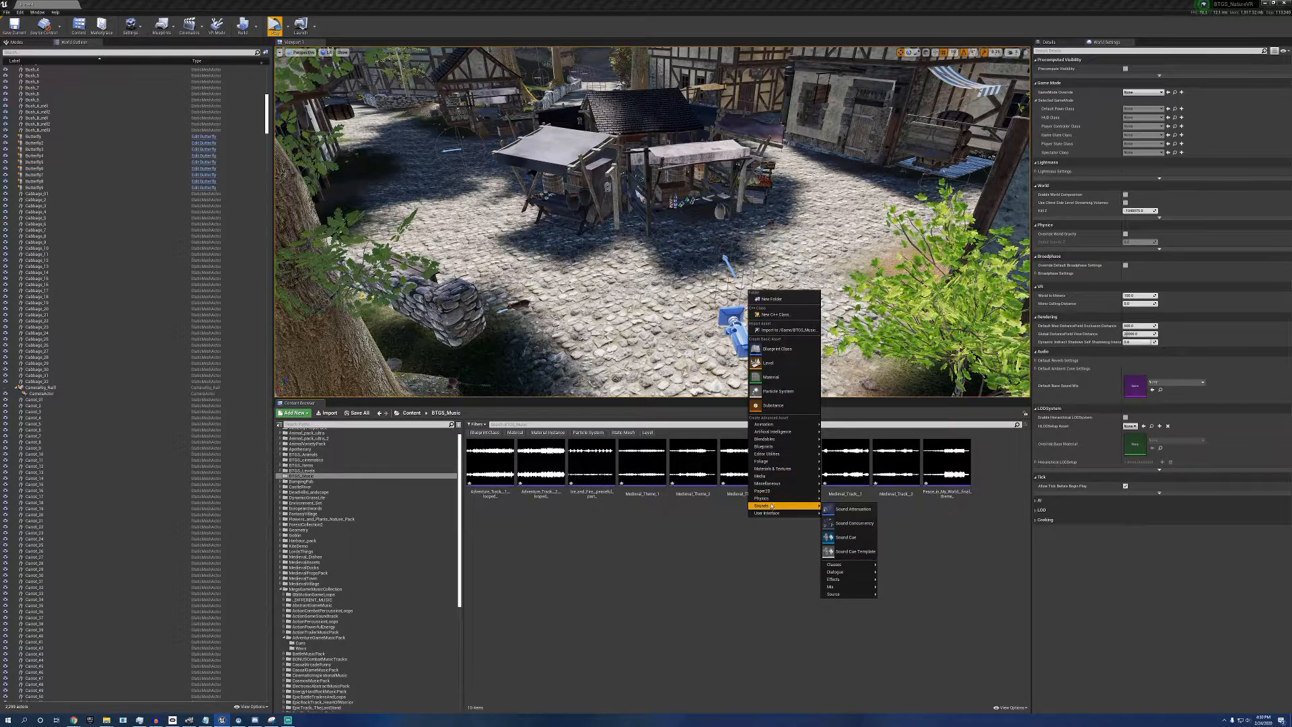
click(846, 537)
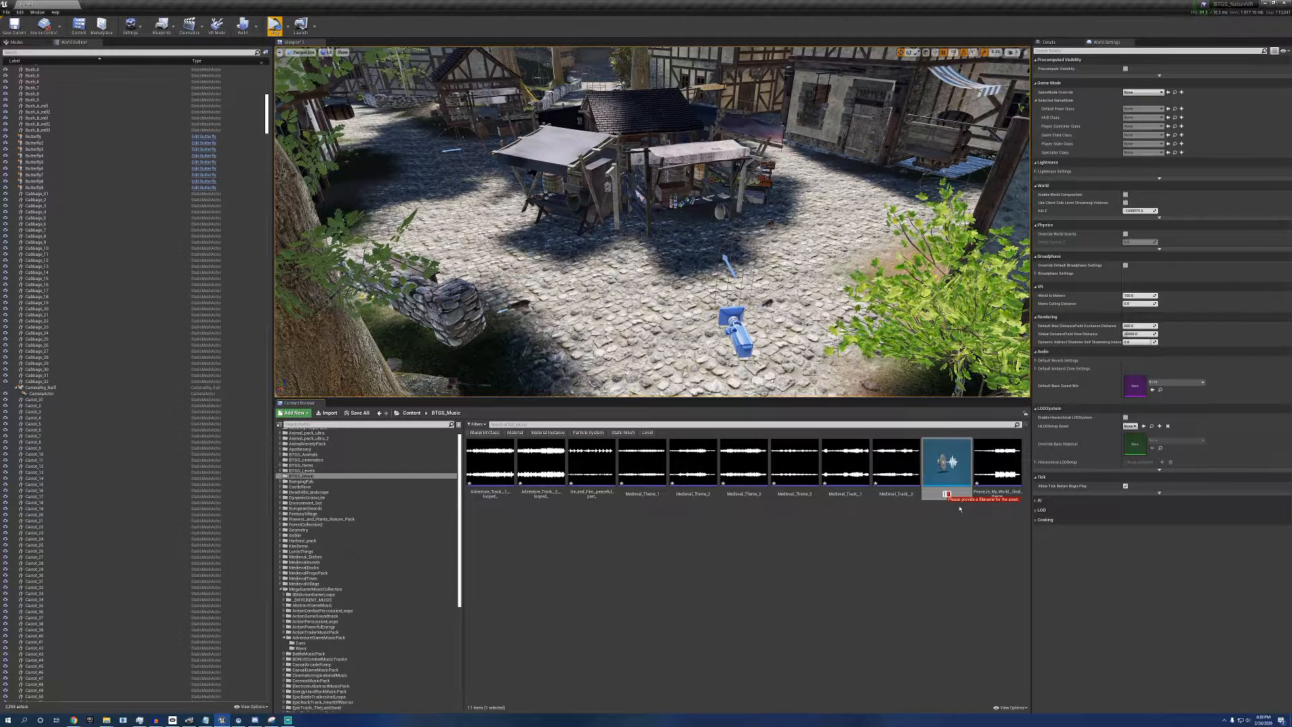
text(Music)
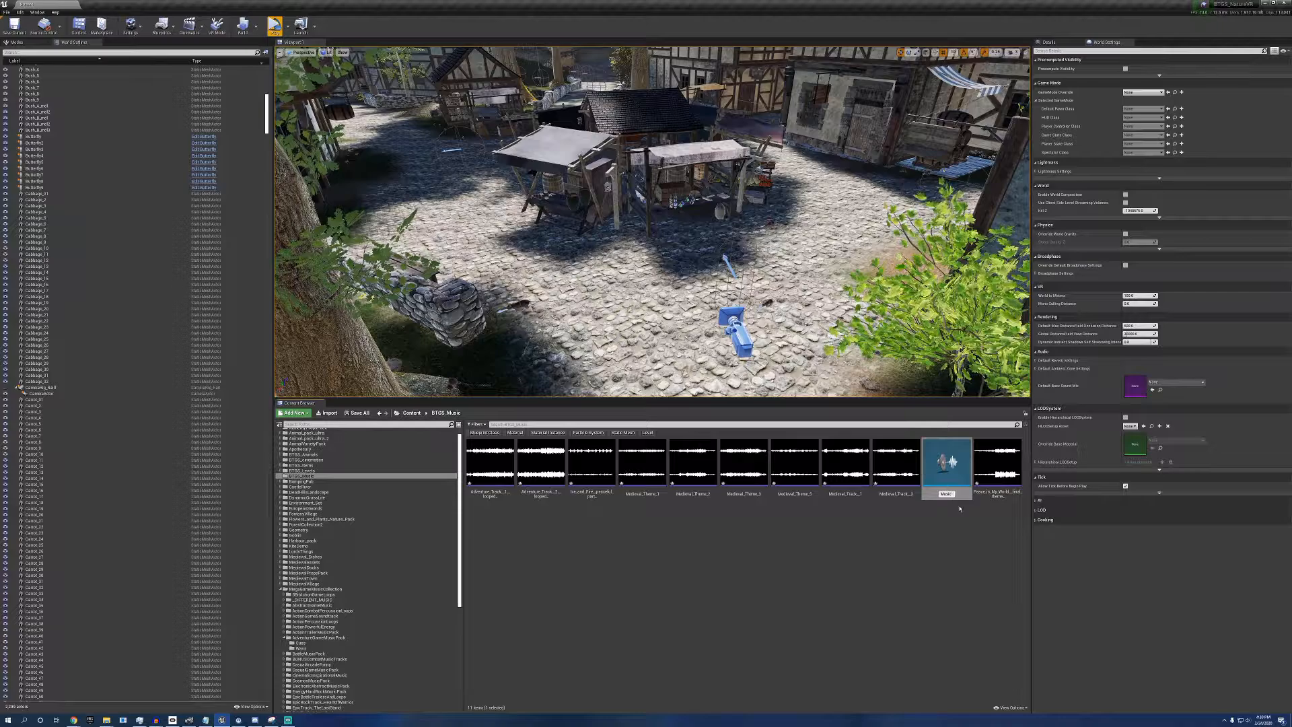
text(Manager)
key(Return)
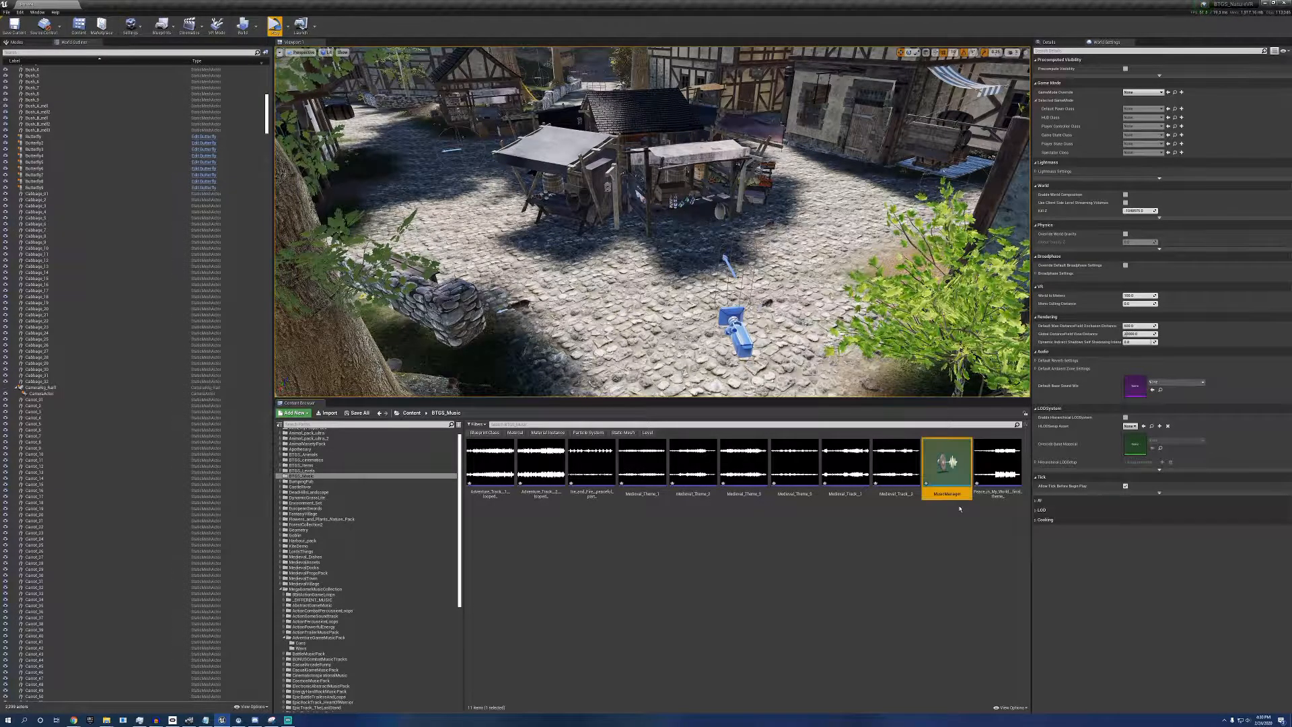
- Open the MusicManager sound cue, then add a Wave Player node and duplicate it to make four
double_click(946, 465)
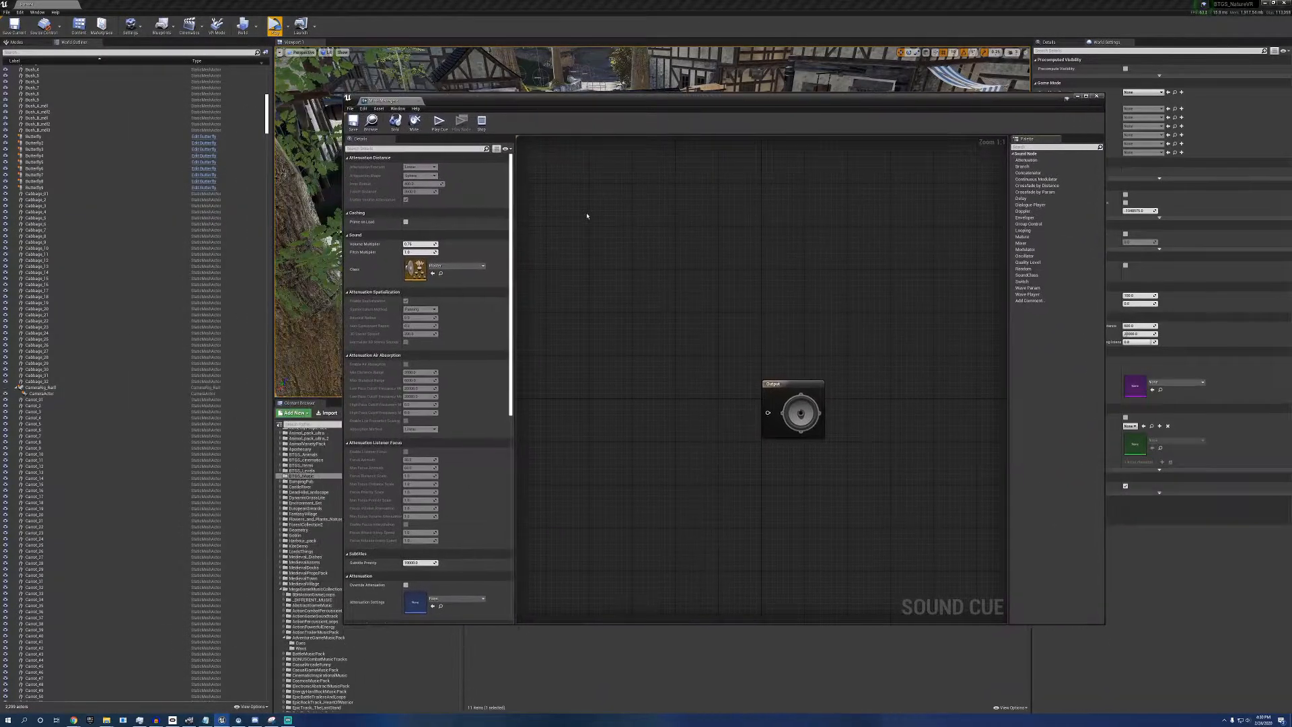
right_click(576, 224)
text(wave)
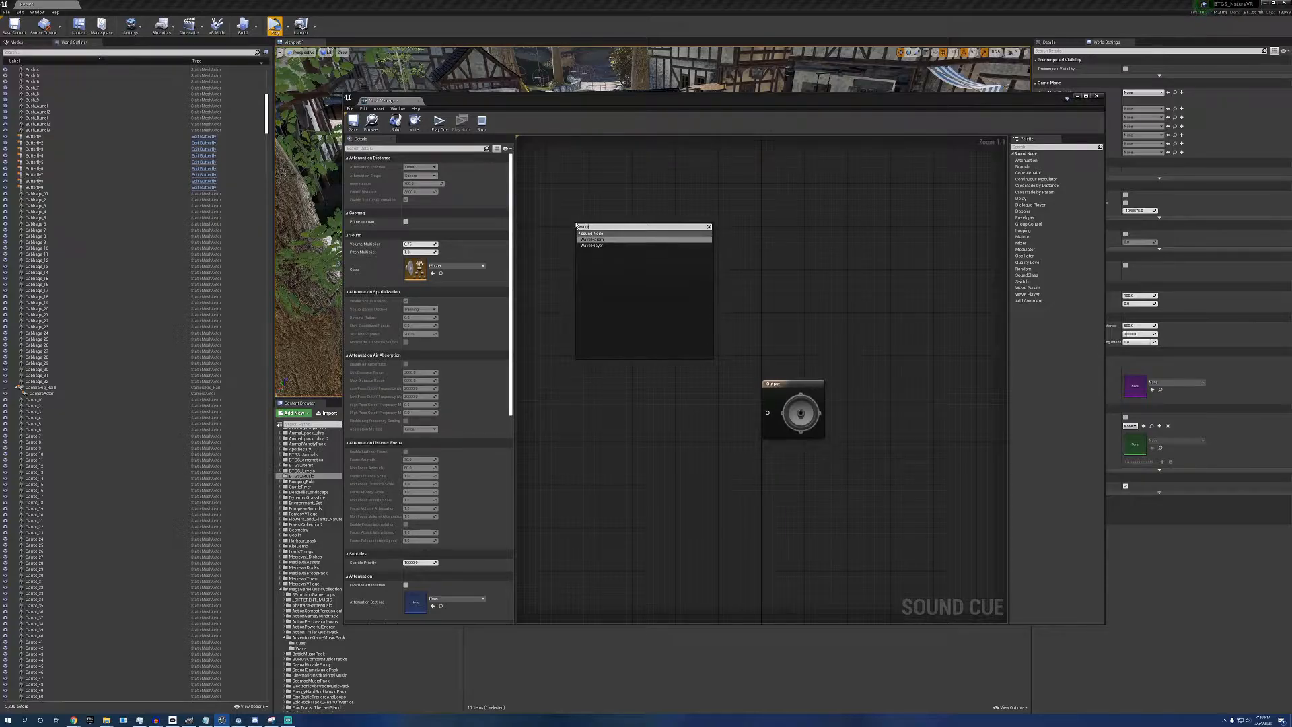
click(608, 251)
key(ctrl+w)
key(ctrl+w)
drag(630, 270, 579, 253)
key(ctrl+w)
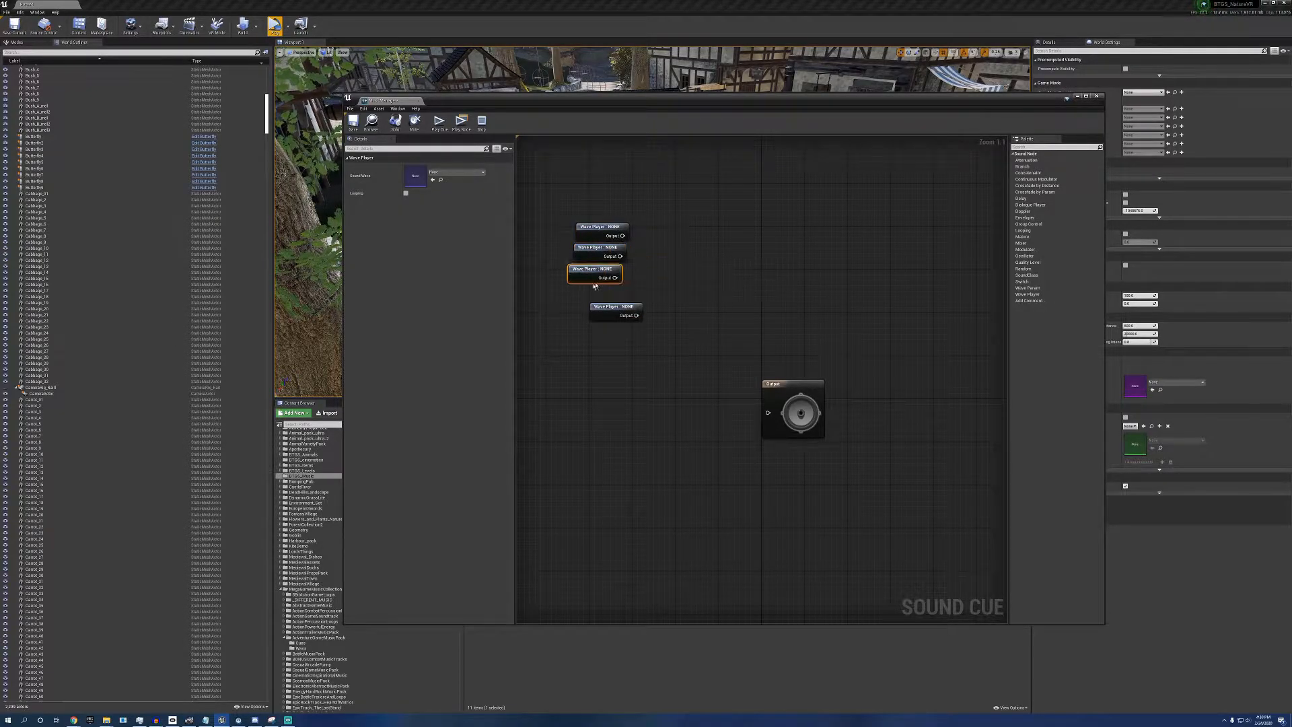
- Duplicate the Wave Player nodes and arrange them into one aligned column of ten
drag(600, 310, 583, 294)
drag(604, 225, 600, 223)
drag(564, 216, 646, 309)
key(ctrl+w)
drag(750, 278, 584, 318)
ctrl+click(586, 318)
ctrl+click(592, 337)
key(ctrl+w)
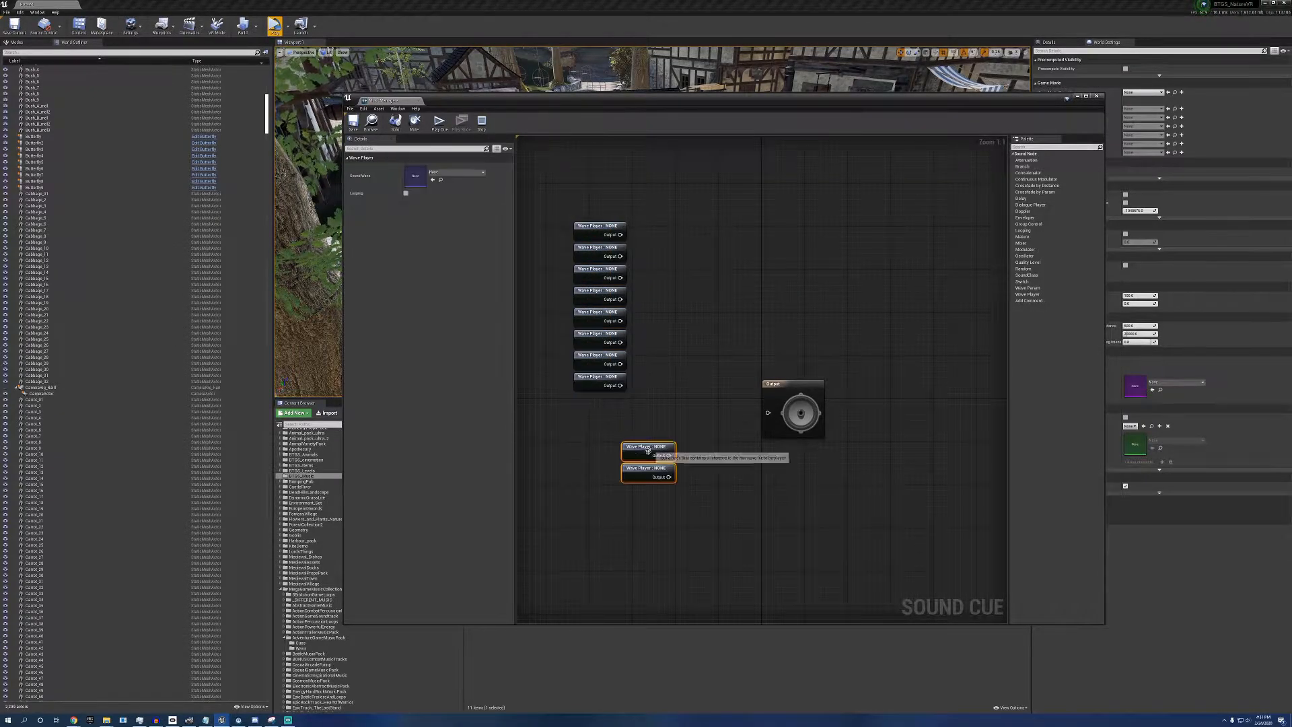
drag(646, 446, 598, 397)
- Assign the two Adventure tracks, the Ice_and_Fire peaceful part and the first two Medieval themes to the five lowest Wave Player nodes
drag(640, 100, 883, 150)
drag(489, 464, 659, 225)
click(849, 450)
drag(541, 464, 658, 225)
drag(790, 160, 923, 192)
click(976, 460)
drag(591, 467, 981, 457)
click(977, 437)
drag(652, 476, 981, 436)
drag(693, 471, 975, 421)
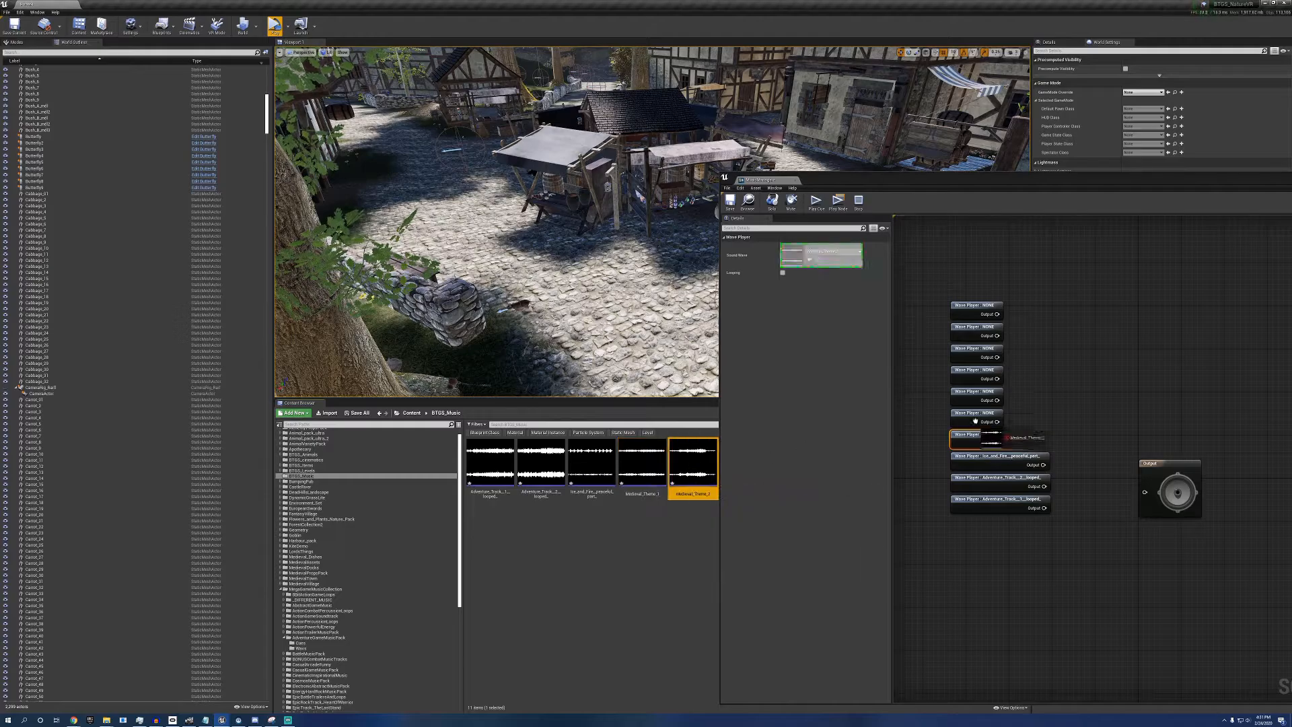
- Assign the remaining Medieval themes, the Medieval tracks and the Peace_in_My_World final theme to the five upper Wave Player nodes
drag(872, 185, 967, 192)
drag(743, 468, 1043, 407)
drag(794, 468, 1064, 387)
drag(967, 189, 509, 506)
drag(845, 468, 607, 679)
drag(896, 465, 610, 654)
drag(998, 464, 609, 633)
drag(753, 505, 708, 50)
right_drag(605, 202, 691, 295)
click(660, 282)
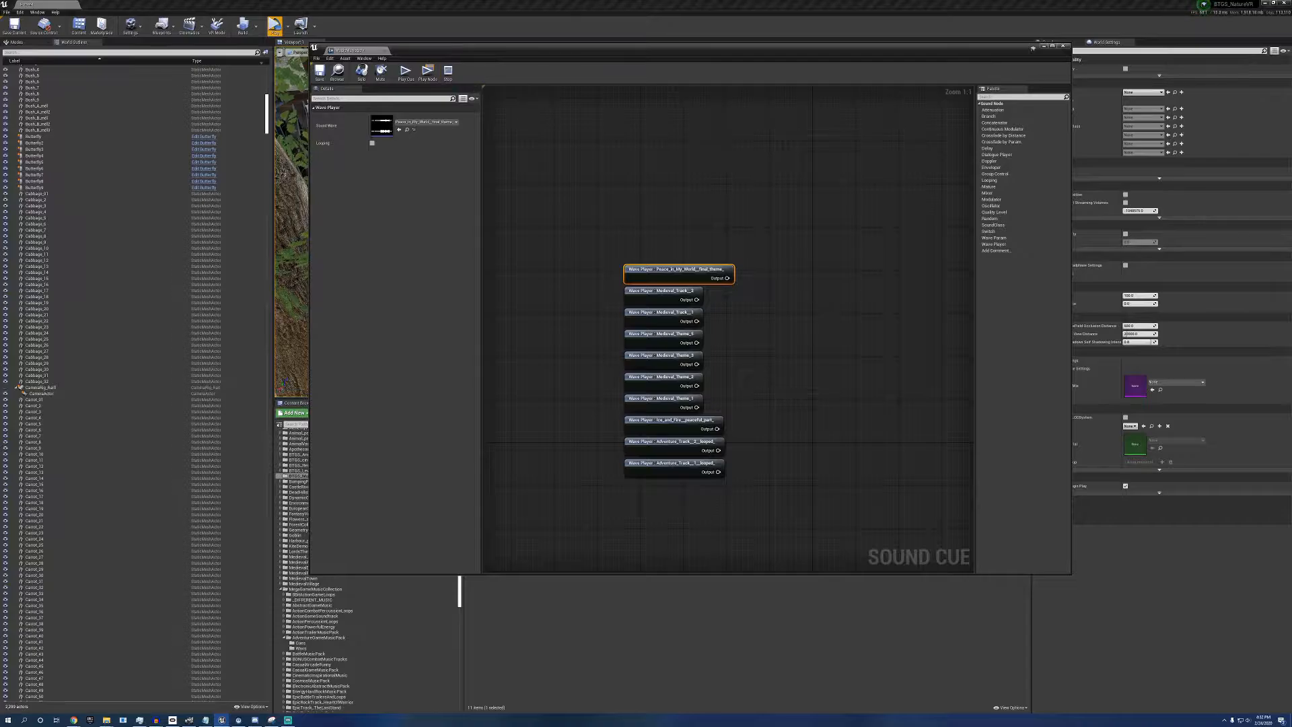
- Add a Random node beside the Wave Players and give it extra inputs for the tracks
right_drag(827, 318, 709, 302)
right_click(739, 352)
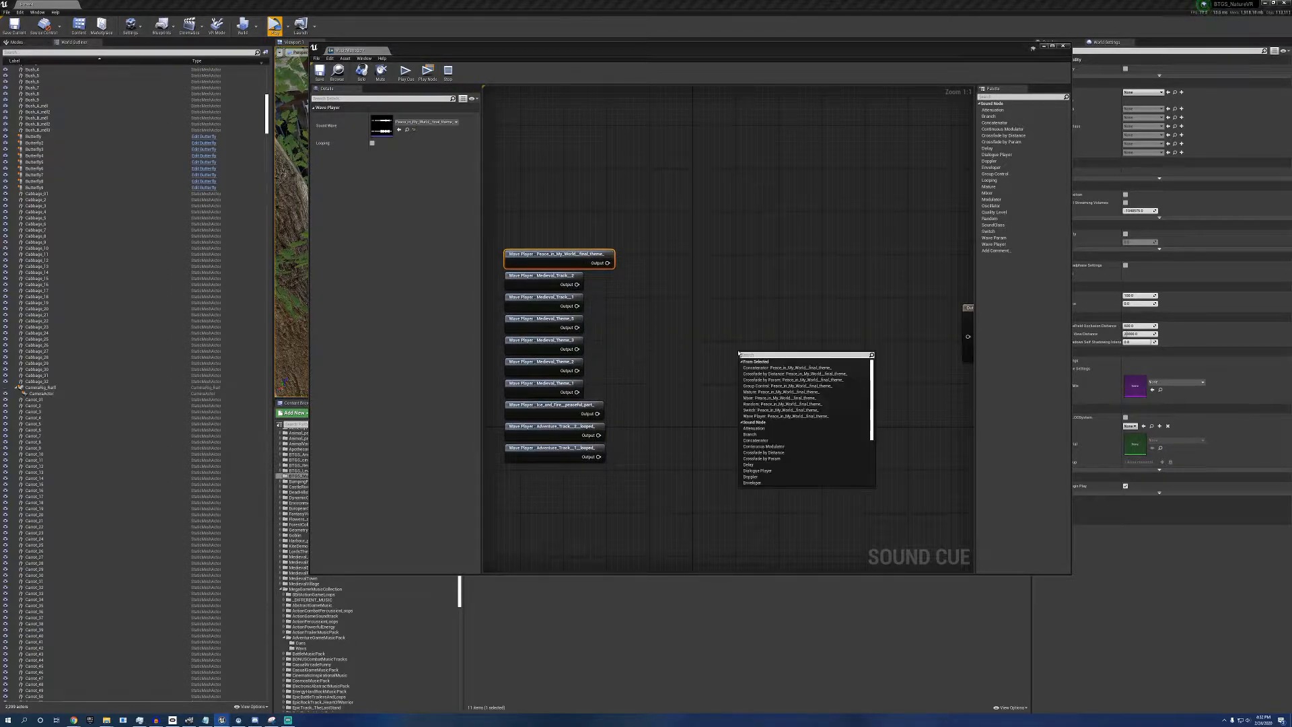
text(random)
key(Return)
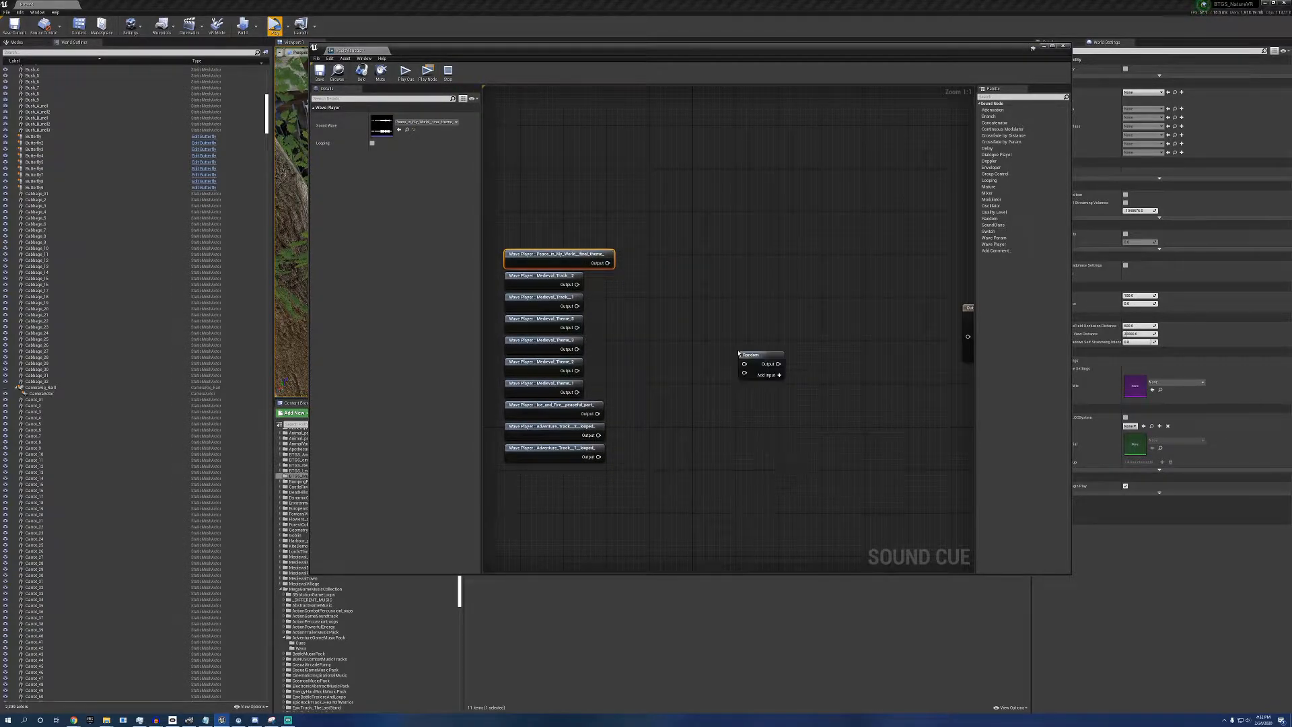
click(769, 380)
click(769, 381)
click(769, 380)
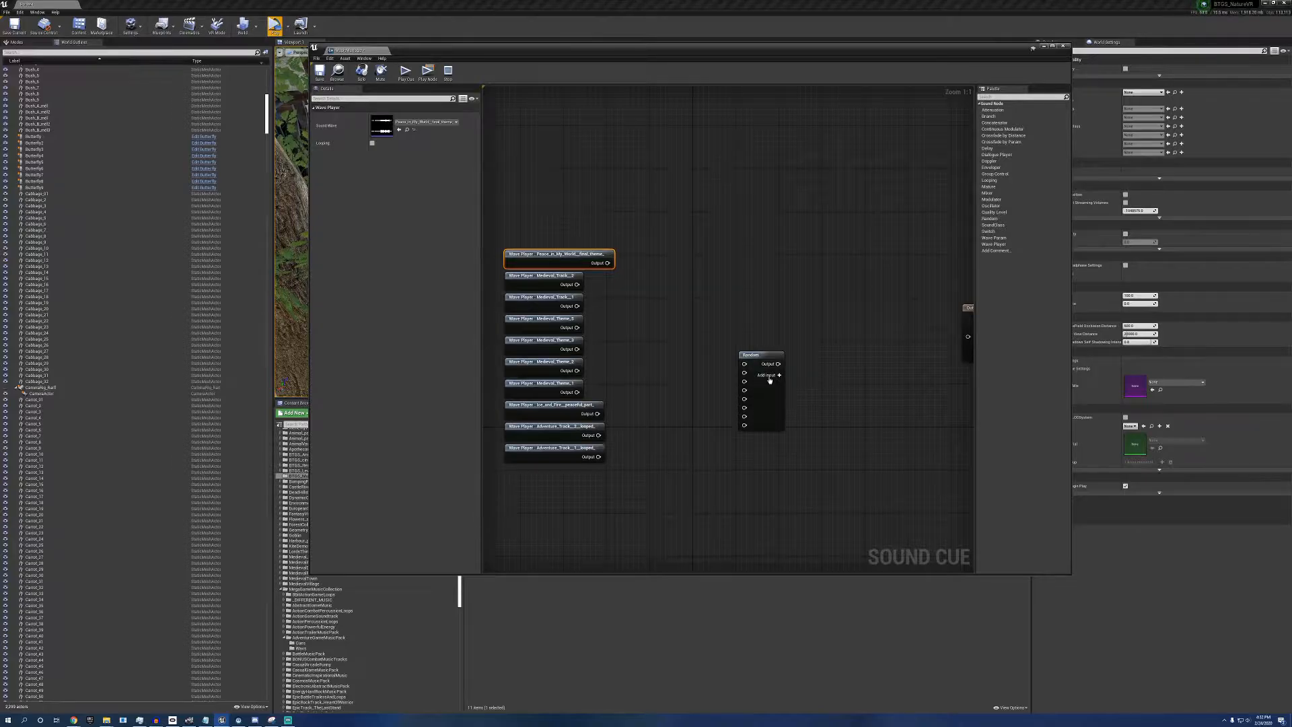
click(770, 380)
- Connect all ten Wave Player outputs to the Random node's inputs and move the node closer to their vertical centre
drag(744, 364, 740, 391)
click(721, 388)
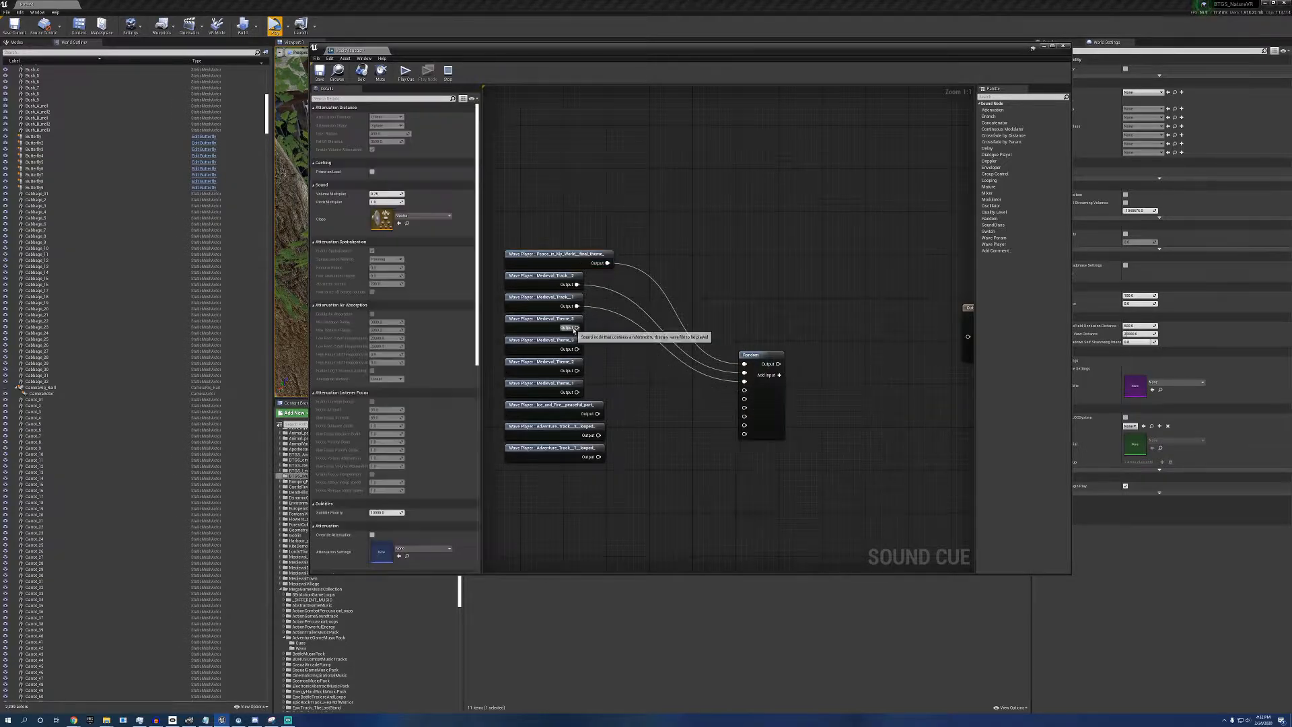
drag(576, 327, 744, 390)
drag(744, 398, 577, 348)
mouse_move(577, 370)
mouse_down()
mouse_move(742, 408)
mouse_move(577, 370)
mouse_up()
click(733, 402)
drag(577, 391, 744, 416)
drag(744, 425, 597, 413)
mouse_move(598, 435)
mouse_down()
mouse_move(744, 434)
mouse_move(633, 463)
mouse_move(598, 456)
mouse_up()
drag(761, 404, 730, 352)
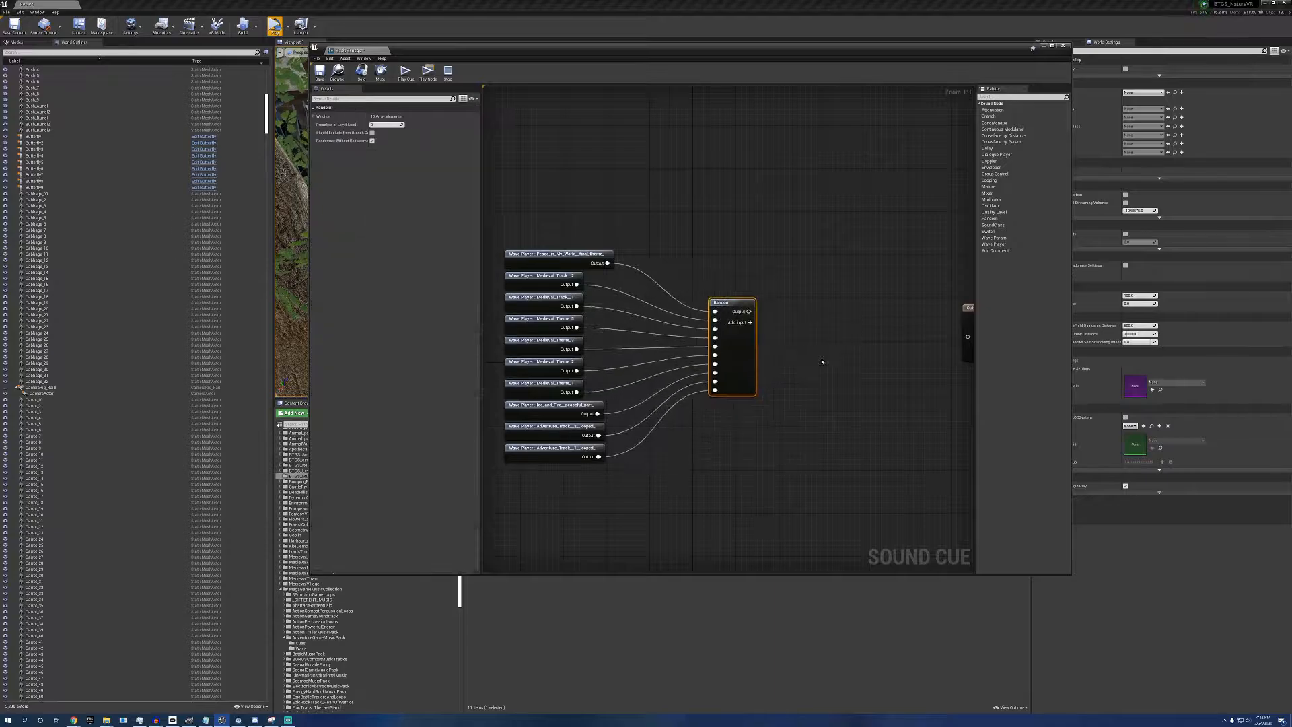
- Add a Looping node and connect the Random node's output to it
right_drag(818, 347, 646, 338)
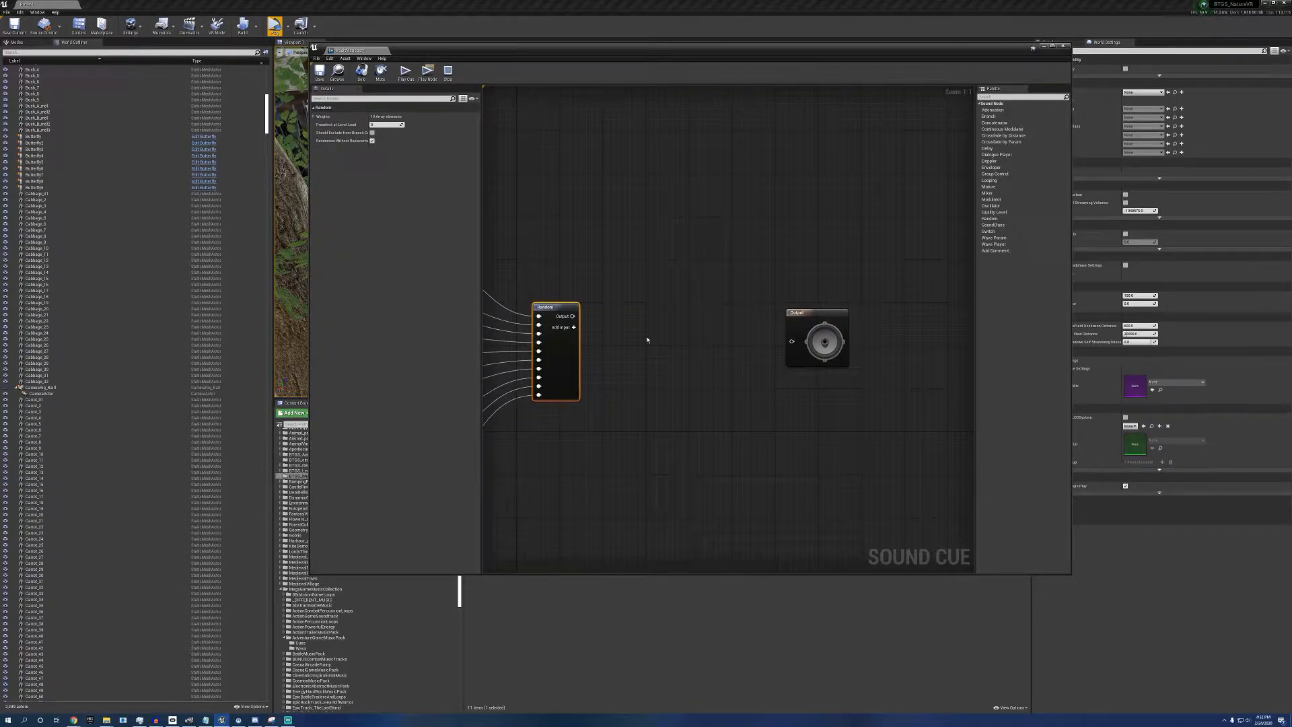
right_click(646, 339)
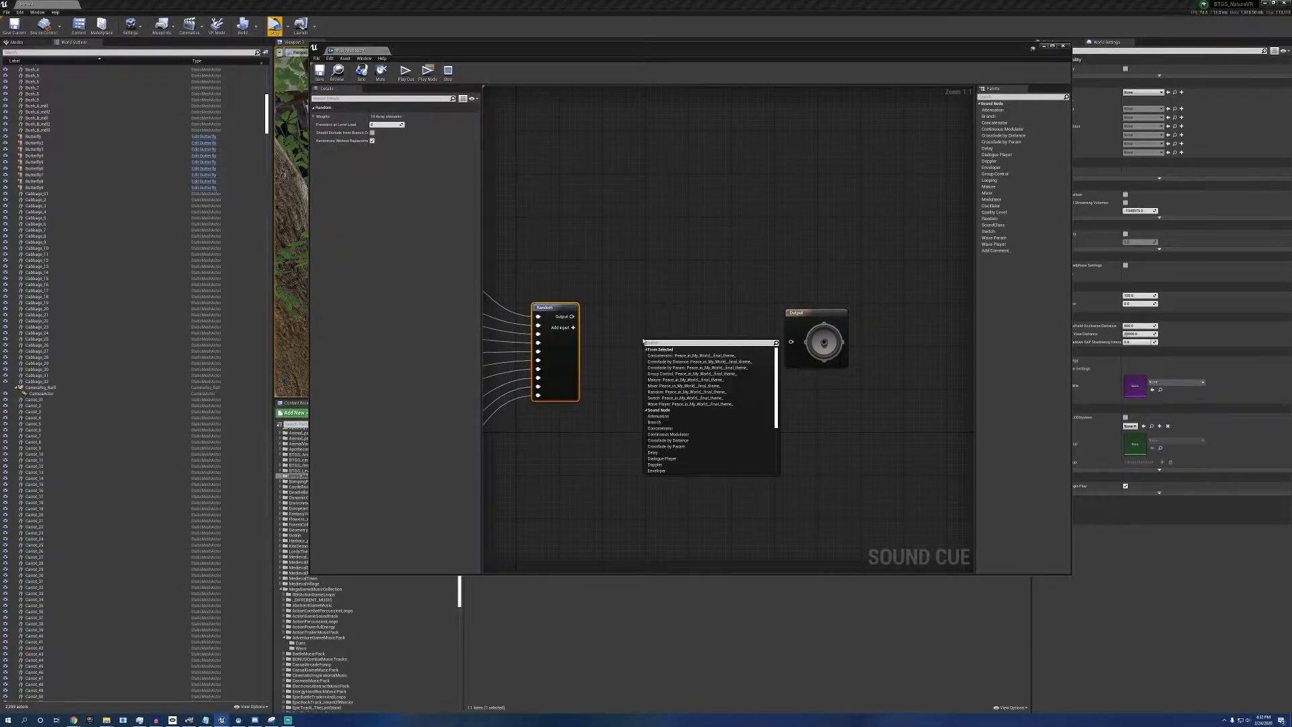
text(loop)
key(Return)
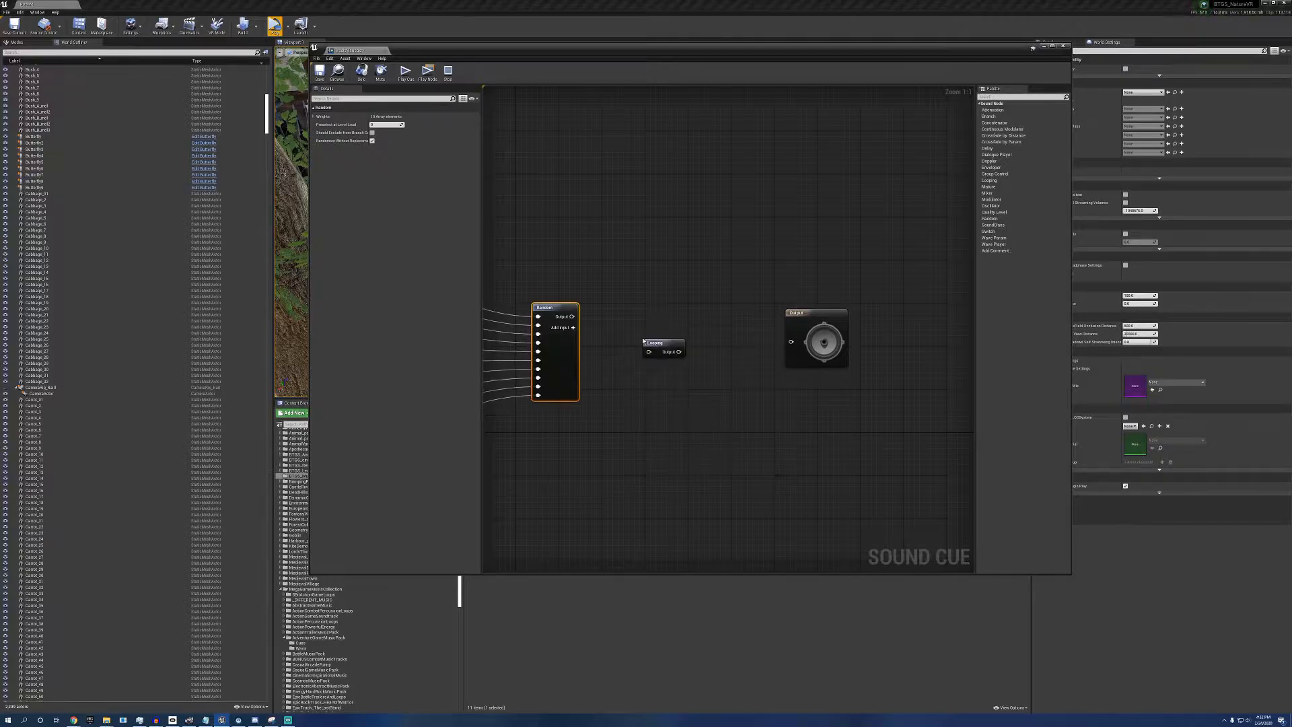
drag(648, 352, 571, 316)
drag(663, 344, 689, 332)
- Add a Delay node connected to the Looping node's output and set its minimum delay
click(632, 315)
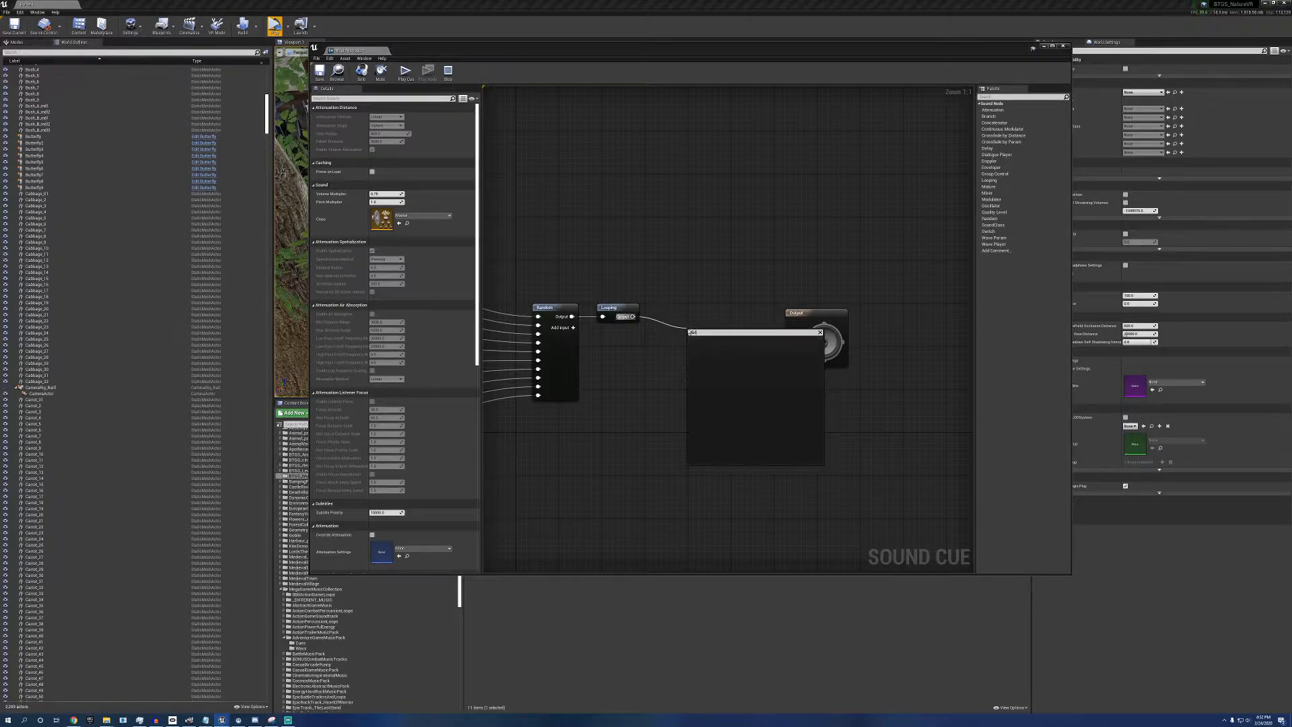
click(698, 381)
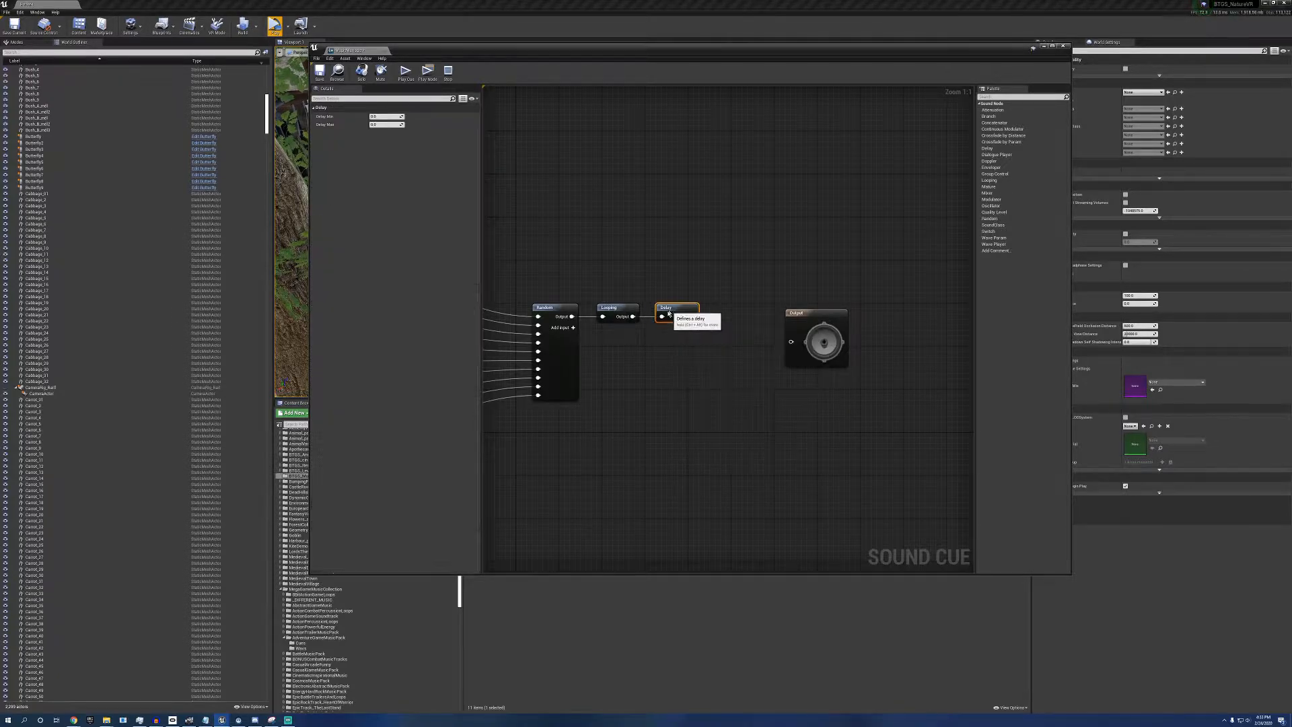
click(391, 117)
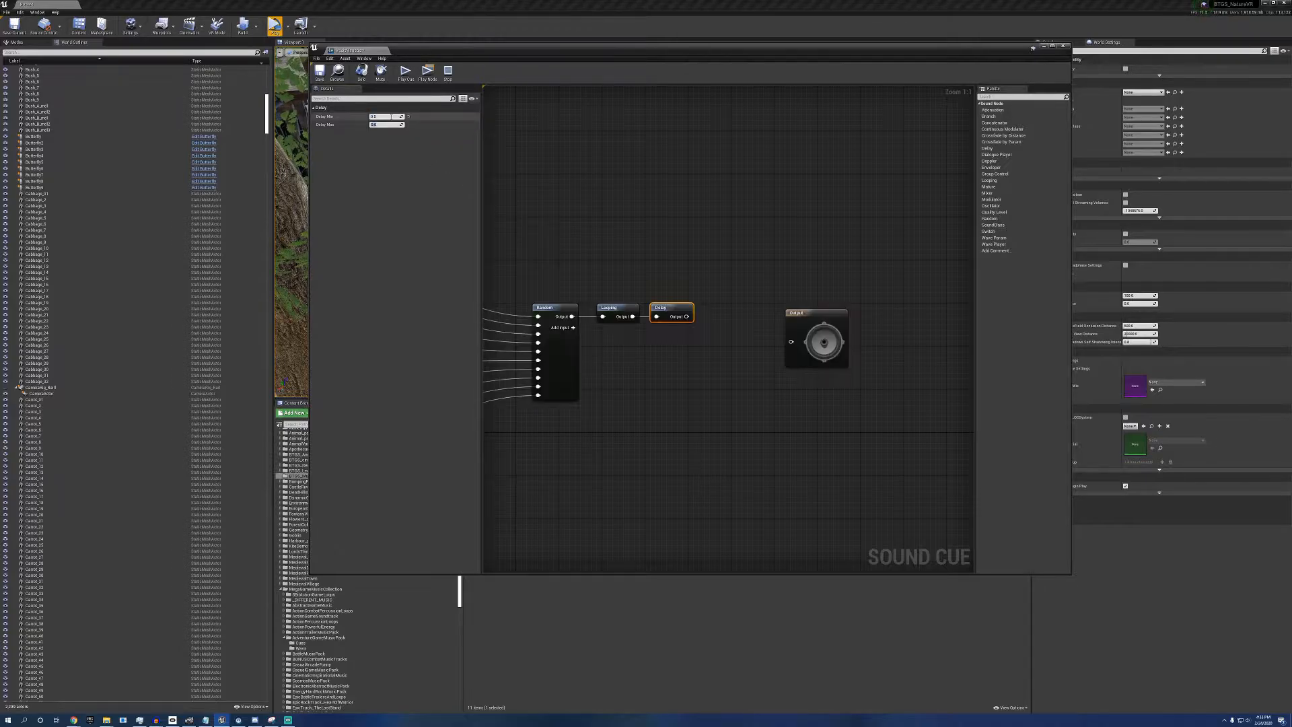
key(Tab)
- Connect the Delay node to the cue's Output node and change the sound cue's volume multiplier
drag(686, 317, 746, 303)
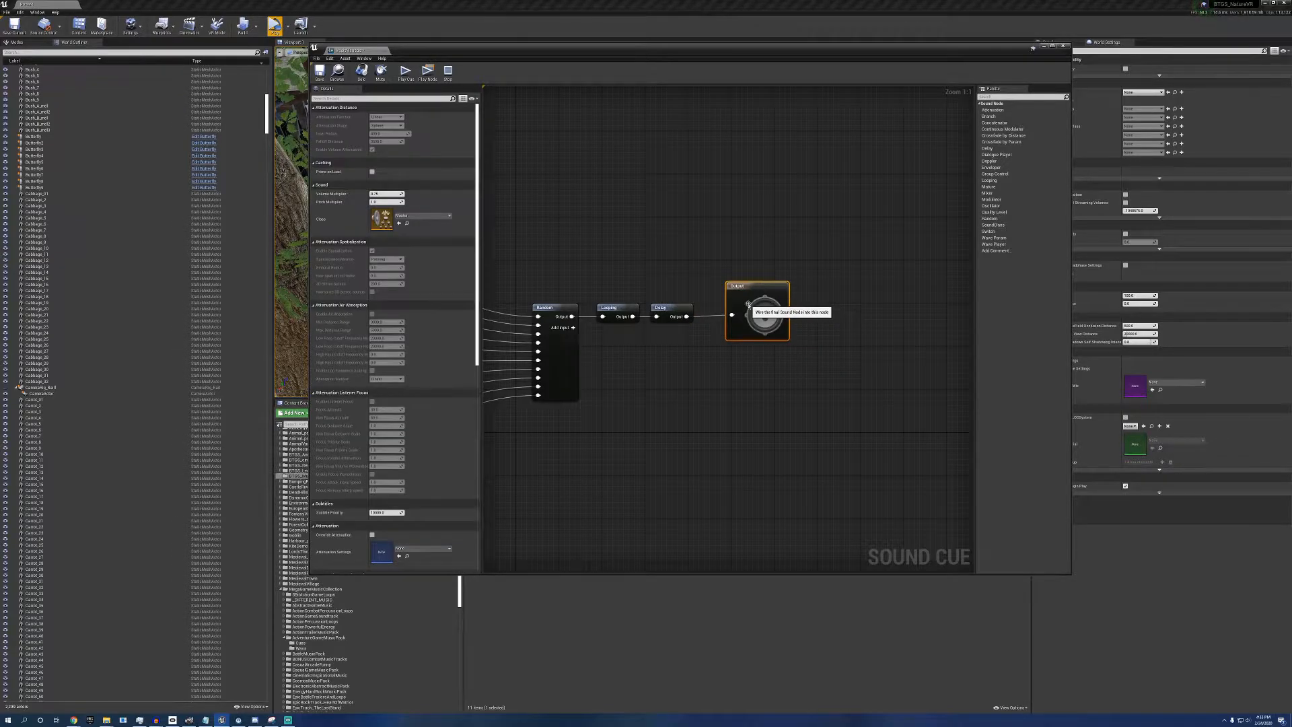
click(387, 194)
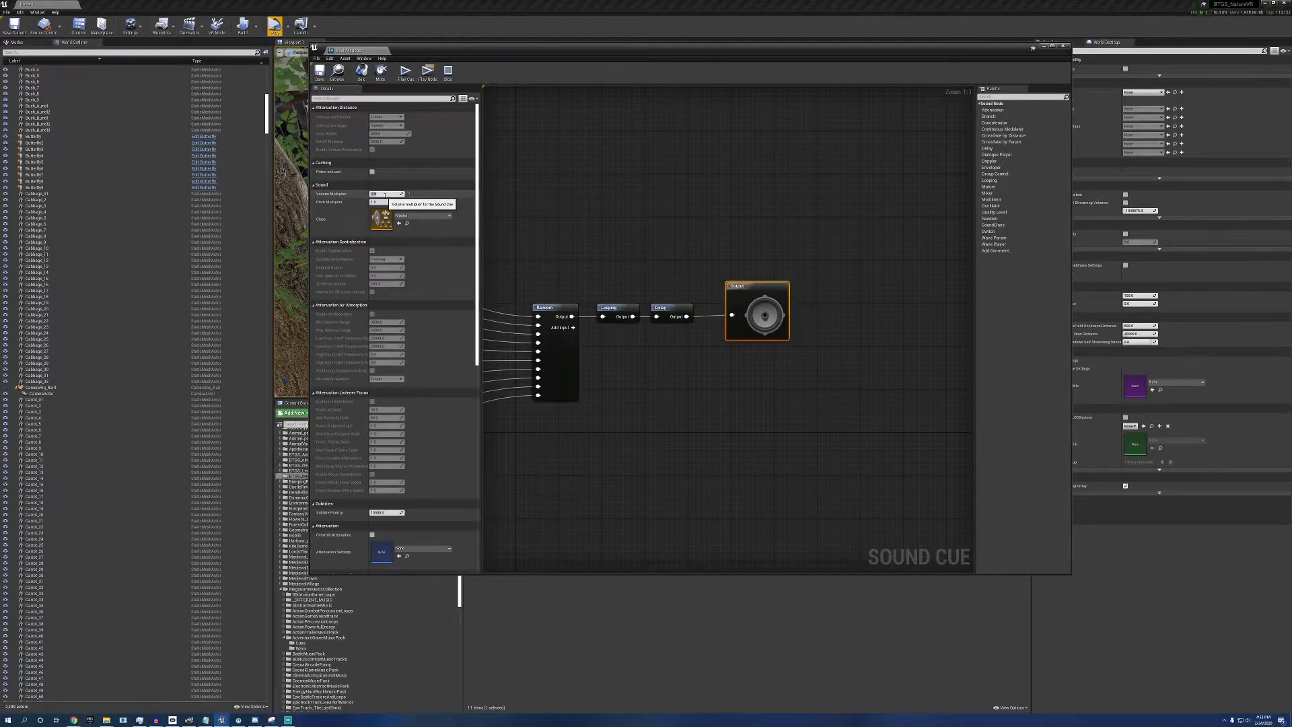
right_drag(595, 258, 738, 266)
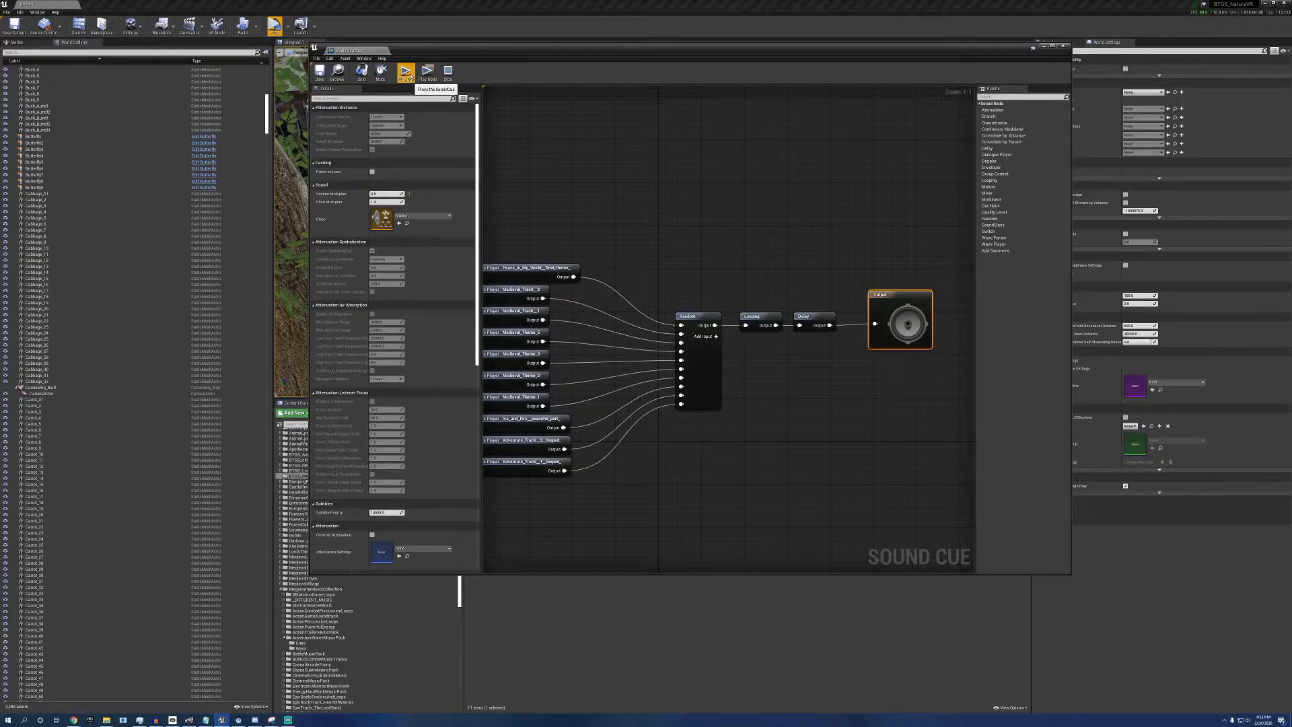
- Play the sound cue as a test, check the Looping node's settings, and stop playback
click(410, 75)
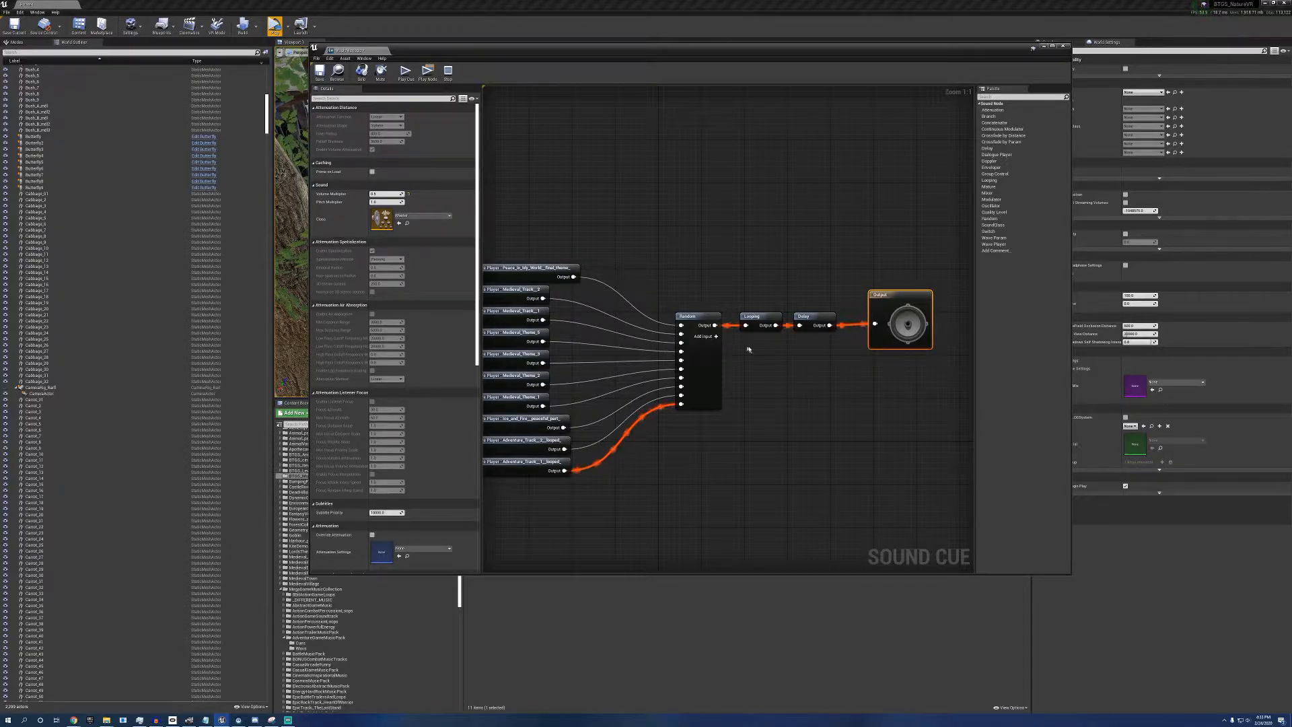
click(761, 320)
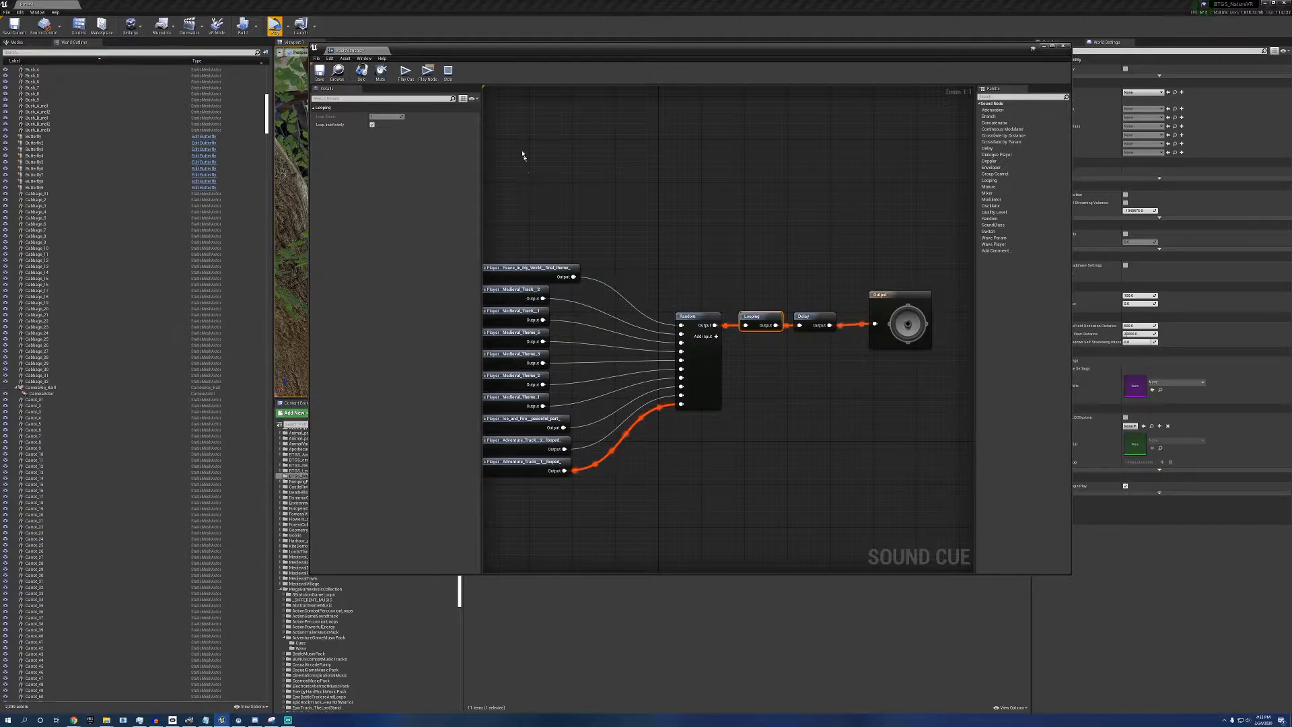
click(448, 72)
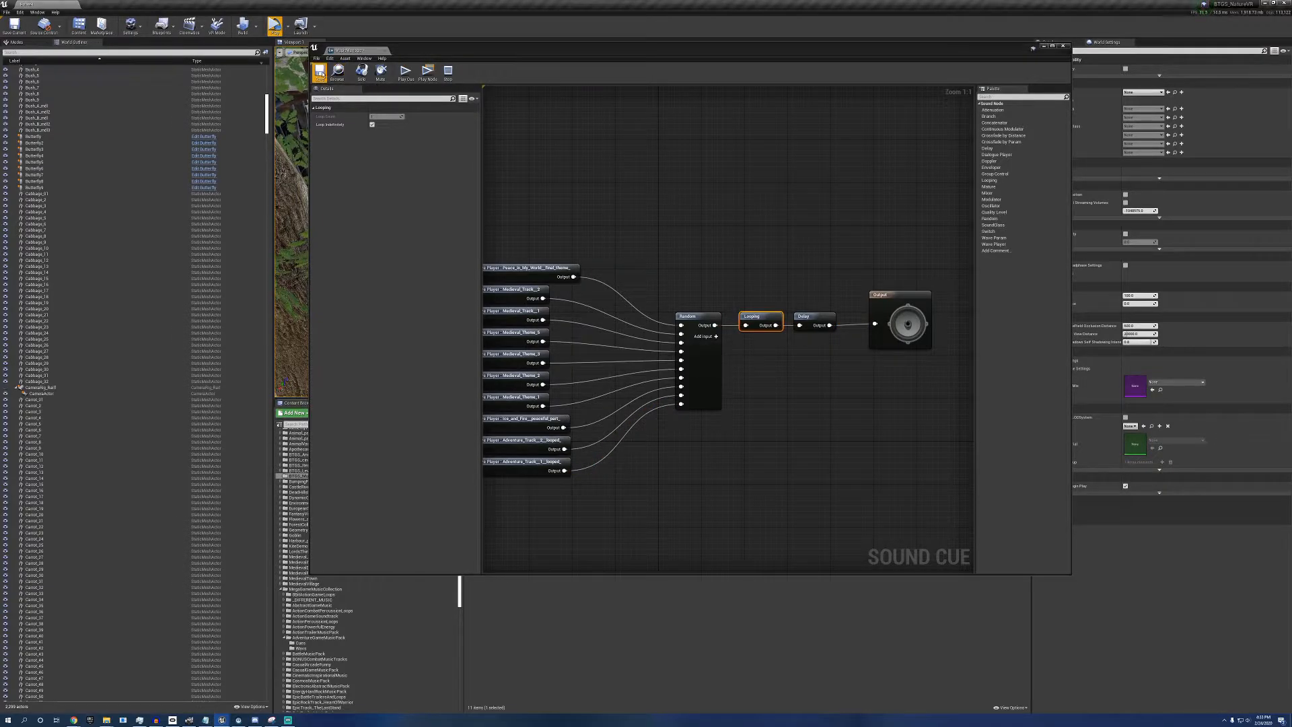
- Save the MusicManager sound cue and close its editor
click(321, 71)
click(1063, 45)
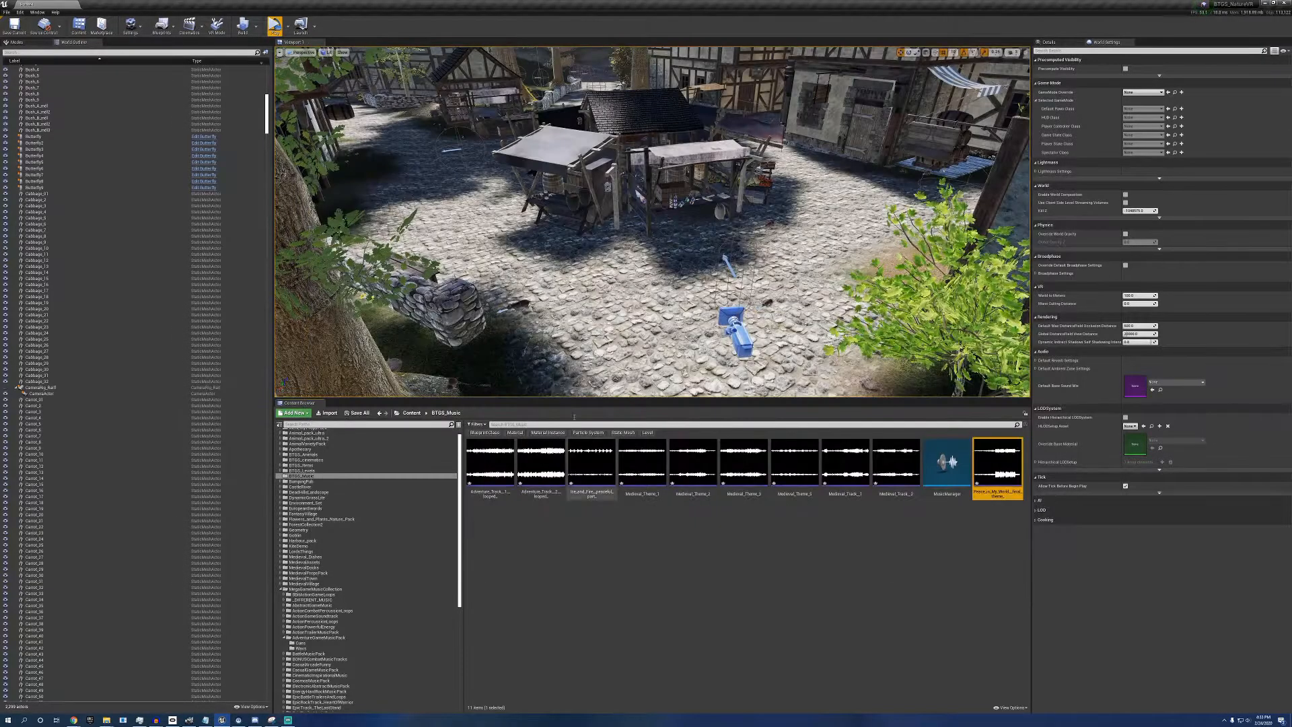
- Open the Level Blueprint and add a Play Sound 2D node connected to the execution output of Event BeginPlay
click(161, 25)
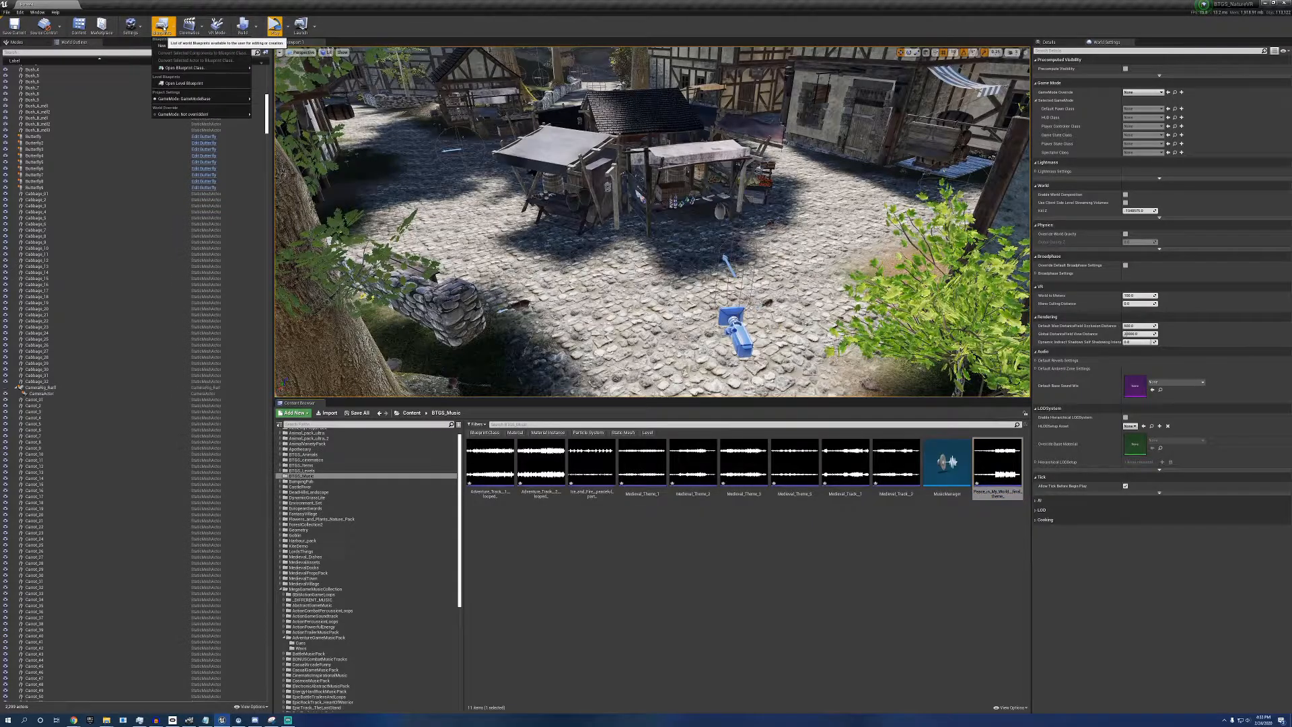
click(185, 84)
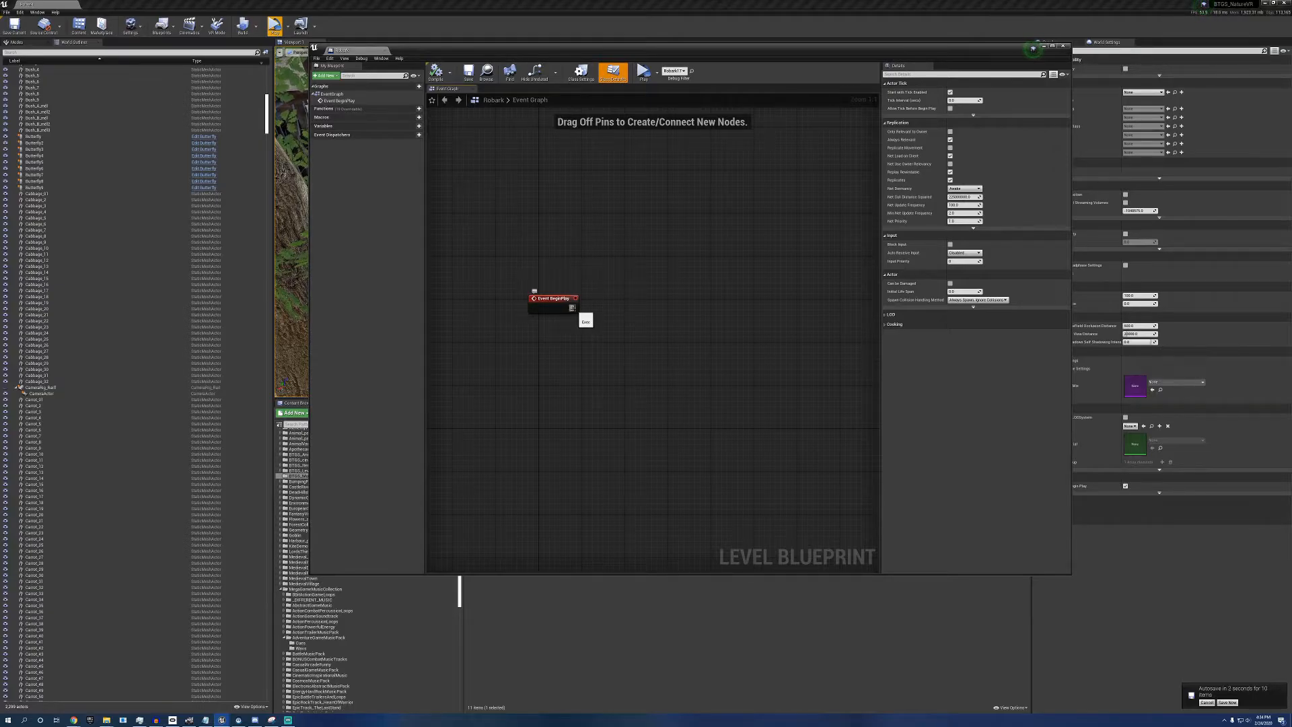
drag(572, 308, 630, 309)
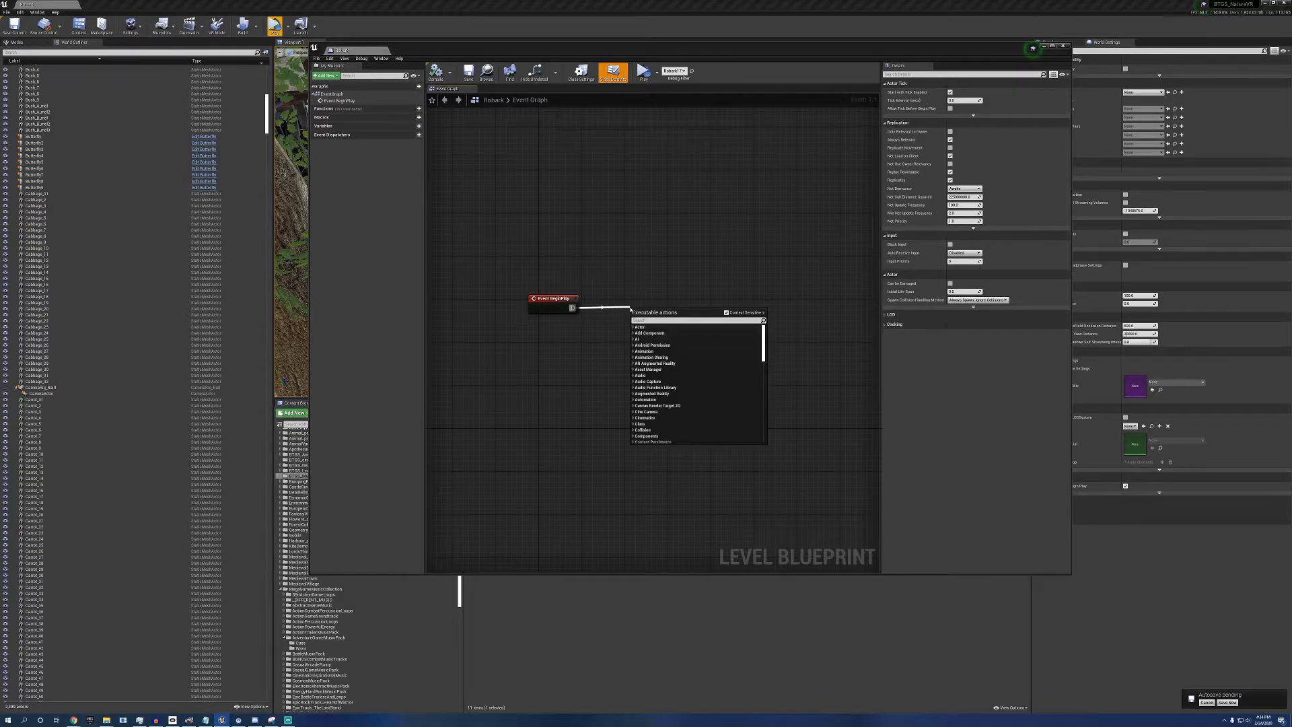
text(play sound)
click(665, 339)
- Assign the MusicManager sound cue as the sound of the Play Sound 2D node
click(664, 333)
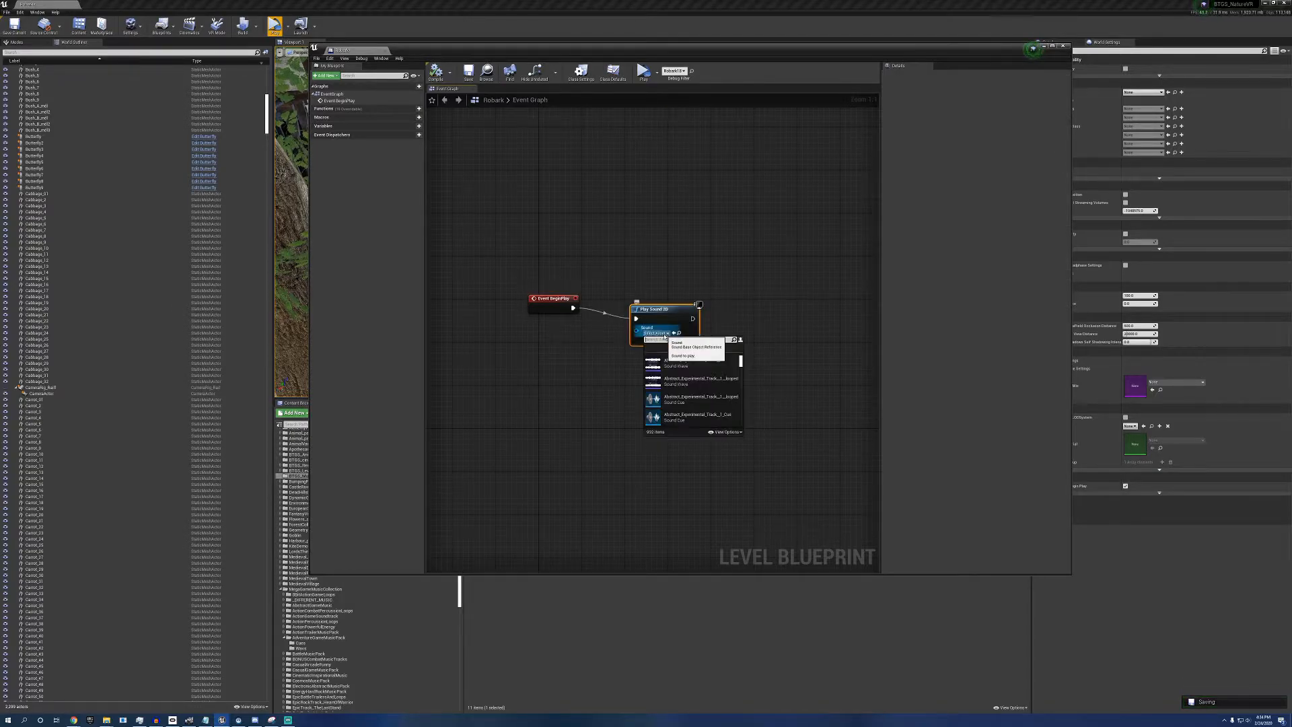
text(mus)
key(Return)
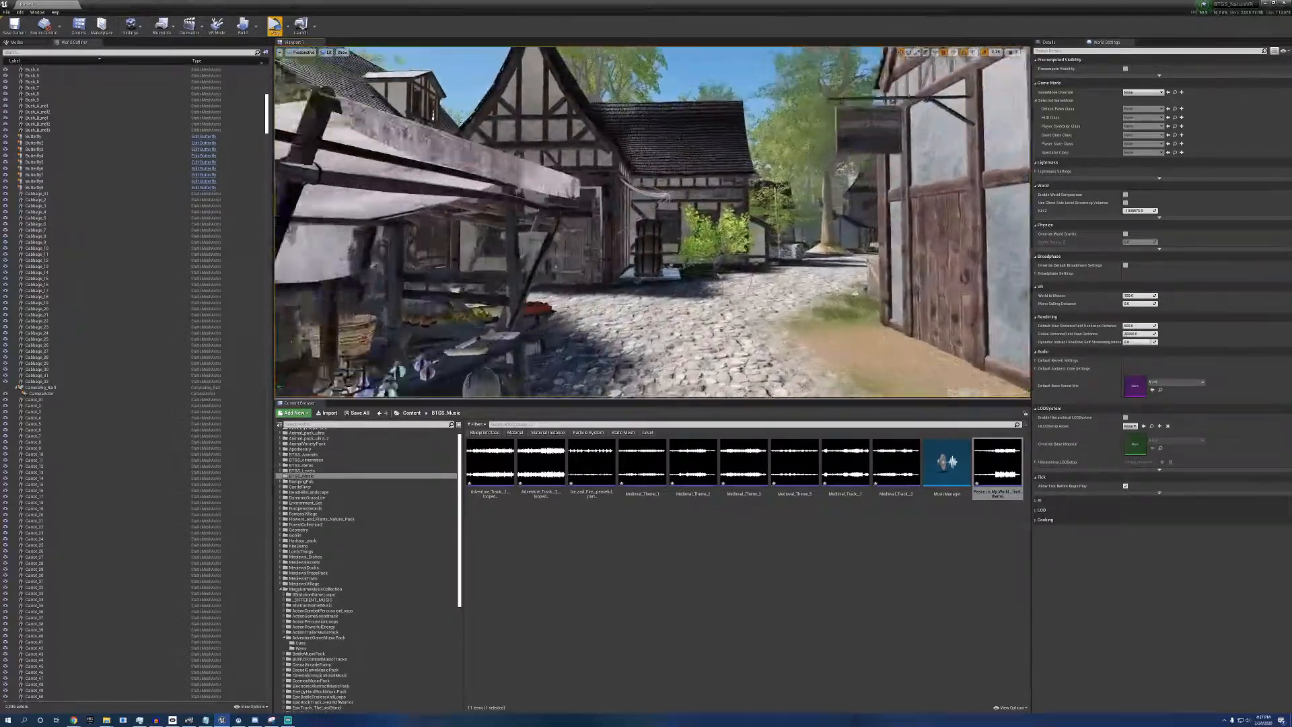
key(w)
right_drag(651, 222, 376, 229)
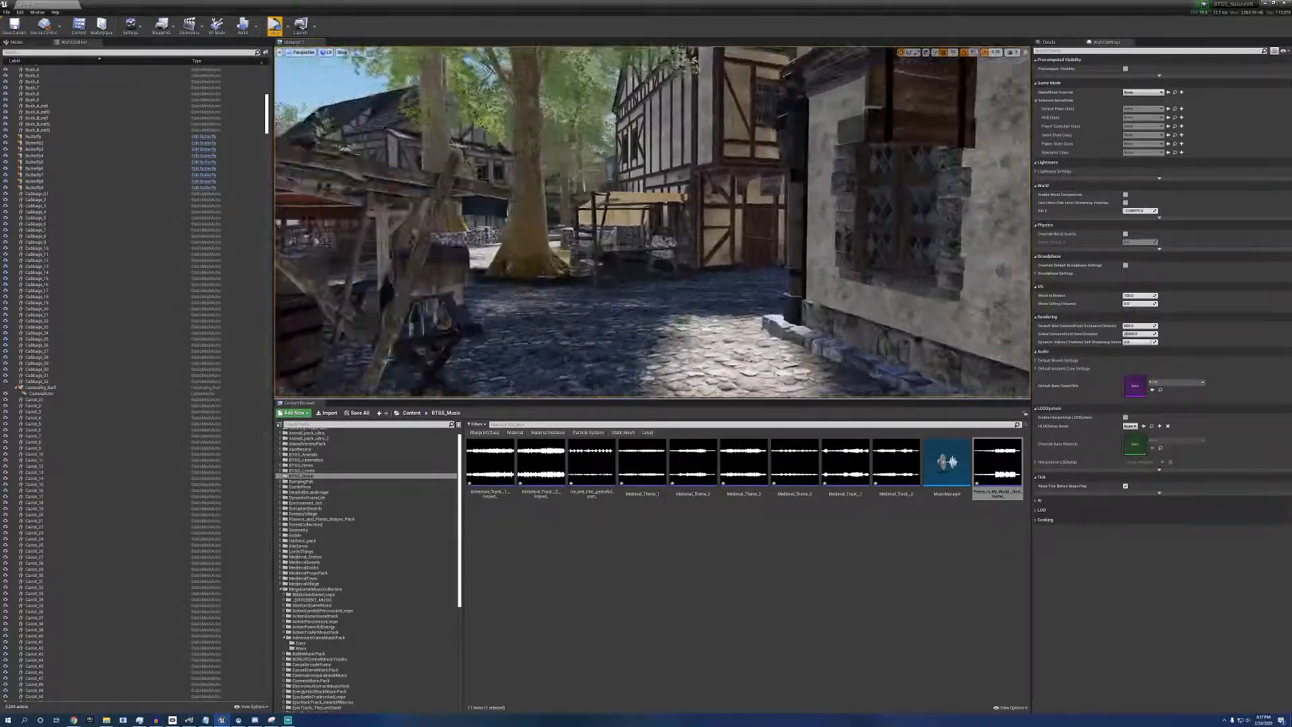
right_drag(377, 229, 273, 225)
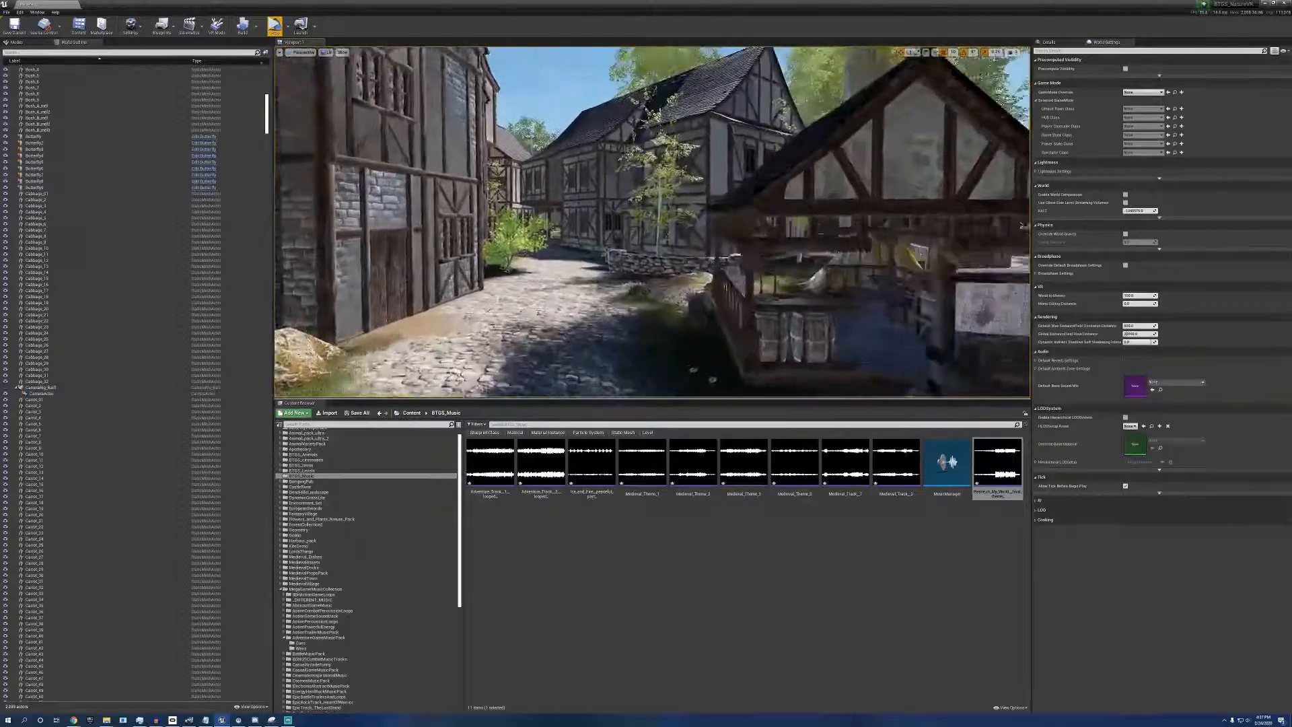